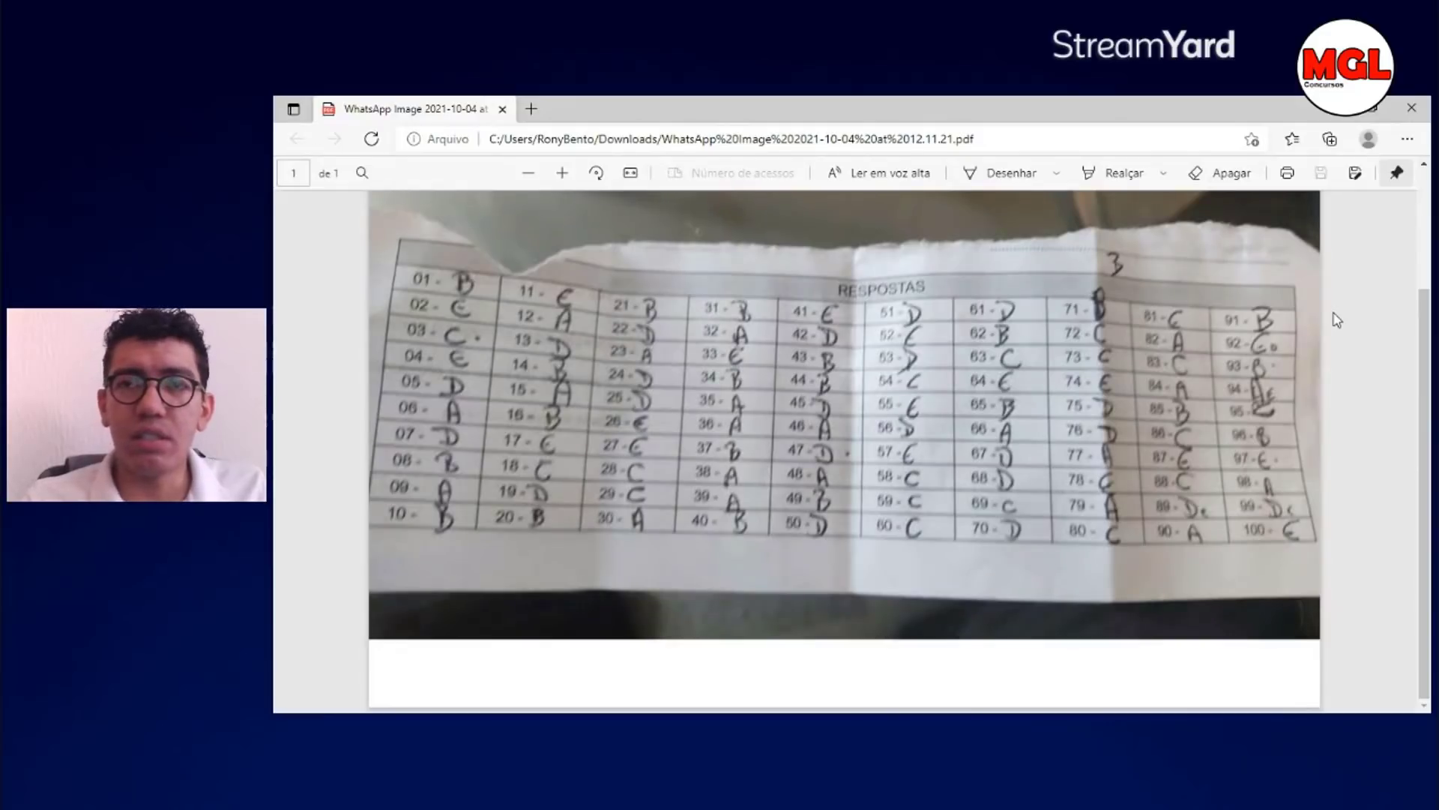
# - With the pen, tick answers 01 to 04 and circle the handwritten 3 above the table and question number 05
pyautogui.click(1004, 172)
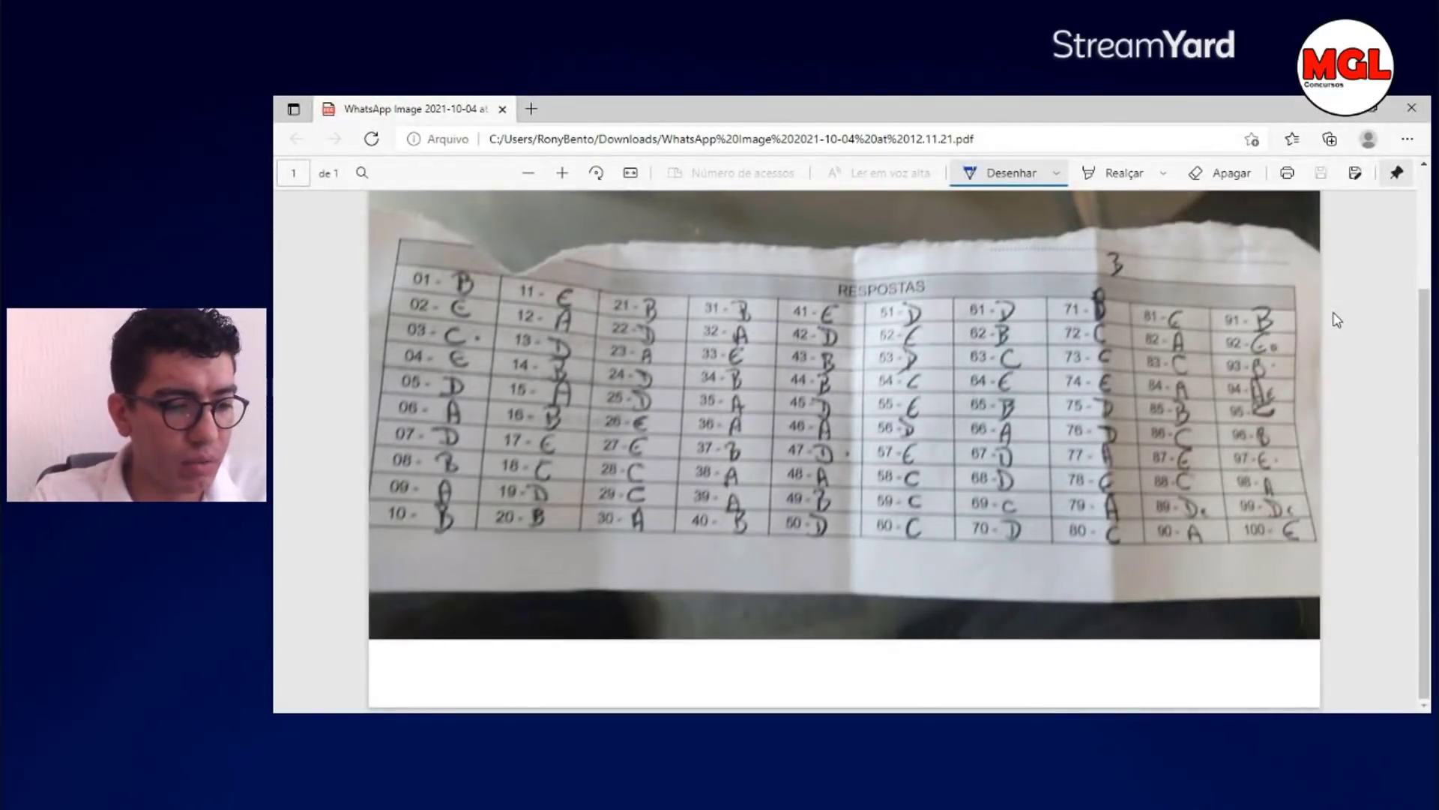
pyautogui.moveTo(484, 284); pyautogui.dragTo(503, 262)
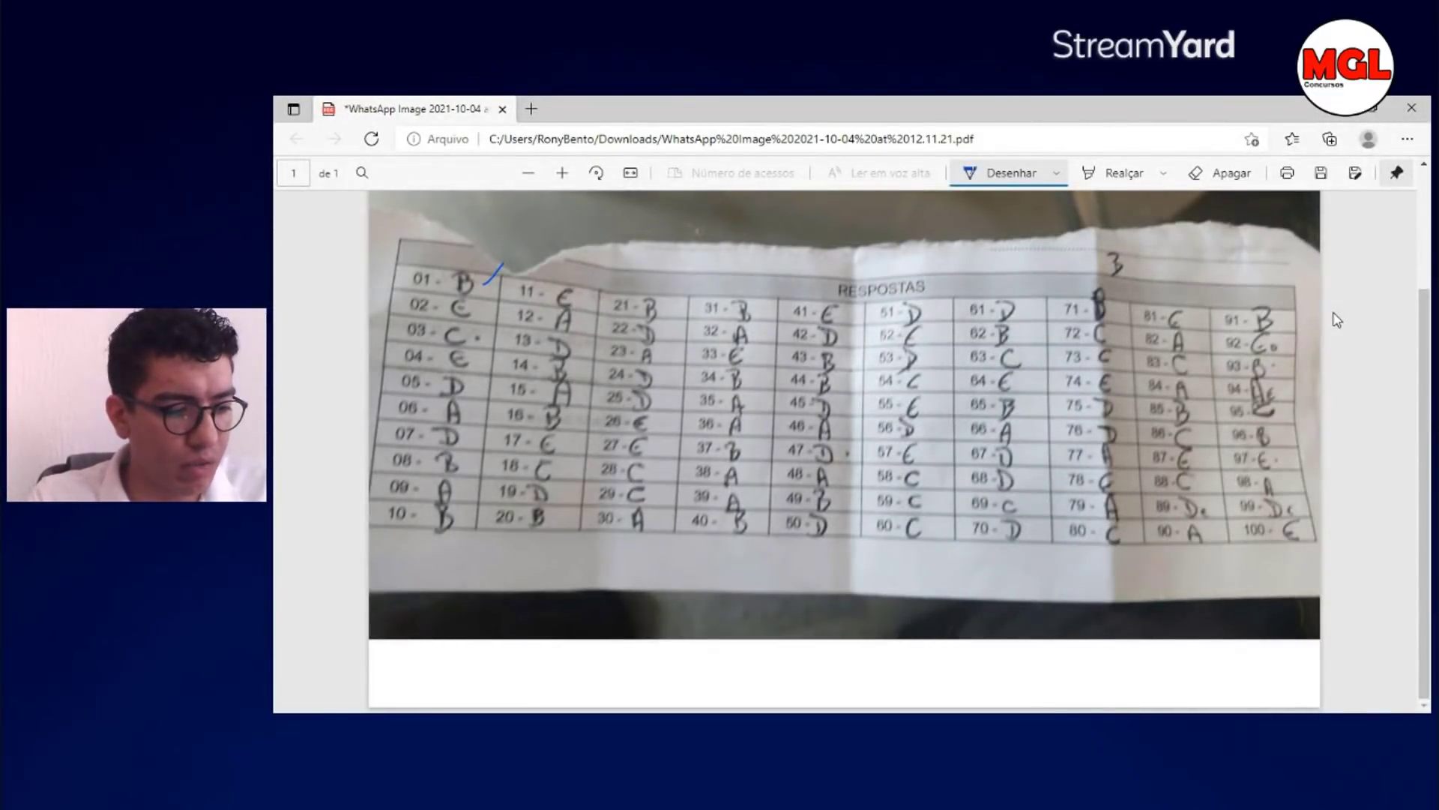
pyautogui.moveTo(483, 308); pyautogui.dragTo(496, 298)
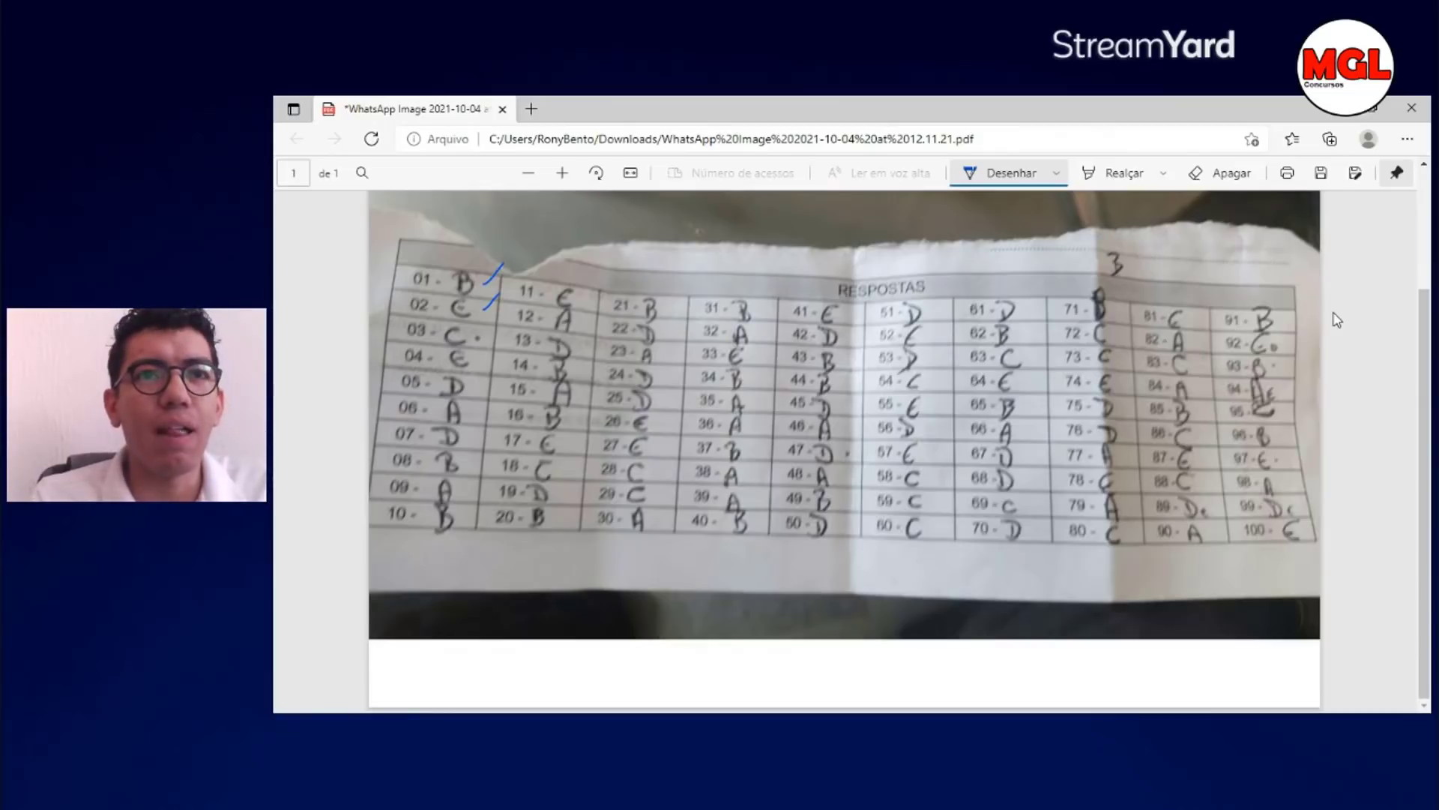
pyautogui.moveTo(1120, 235)
pyautogui.mouseDown()
pyautogui.moveTo(1108, 276)
pyautogui.moveTo(1143, 249)
pyautogui.moveTo(1123, 233)
pyautogui.mouseUp()
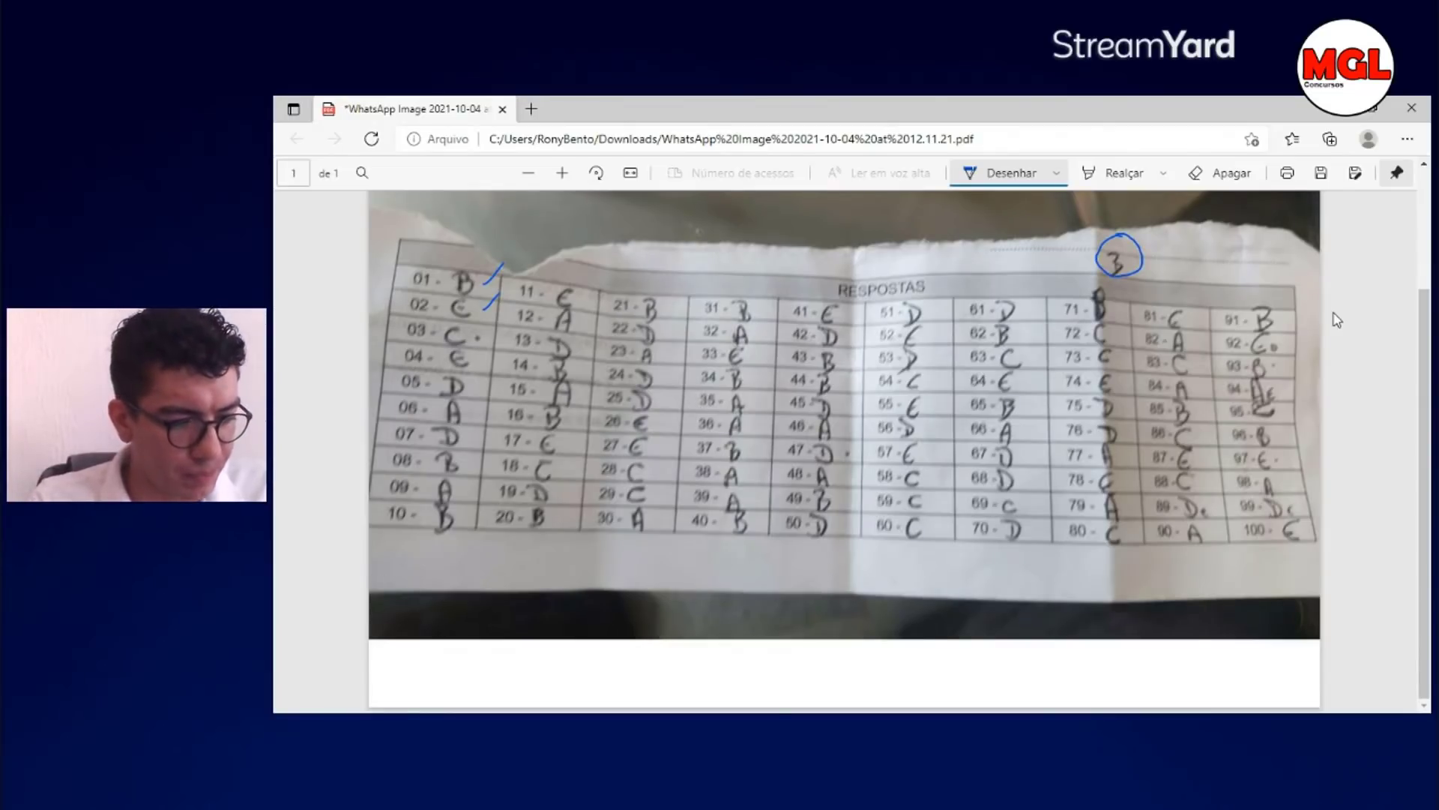
pyautogui.moveTo(471, 335); pyautogui.dragTo(492, 327)
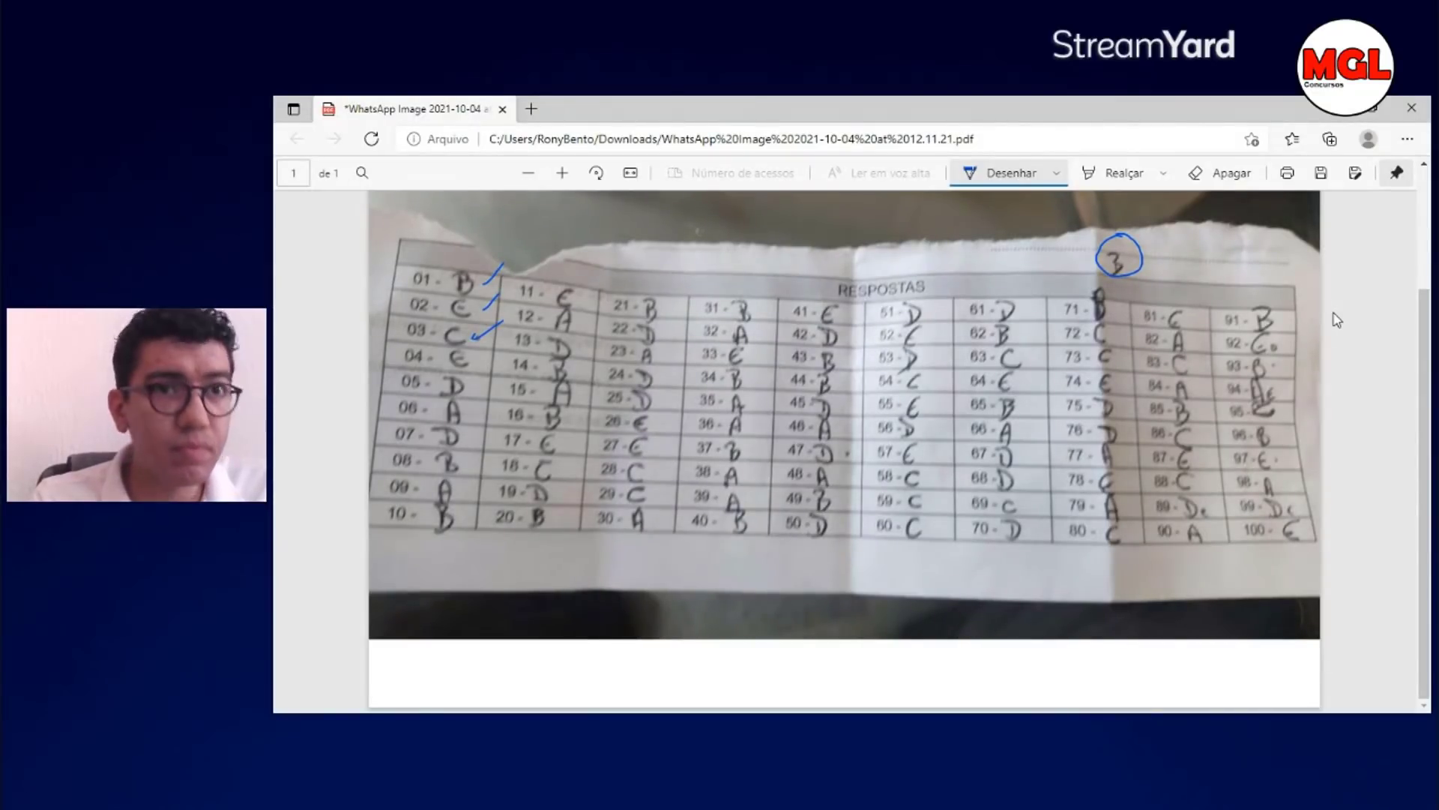
pyautogui.moveTo(479, 362); pyautogui.dragTo(494, 348)
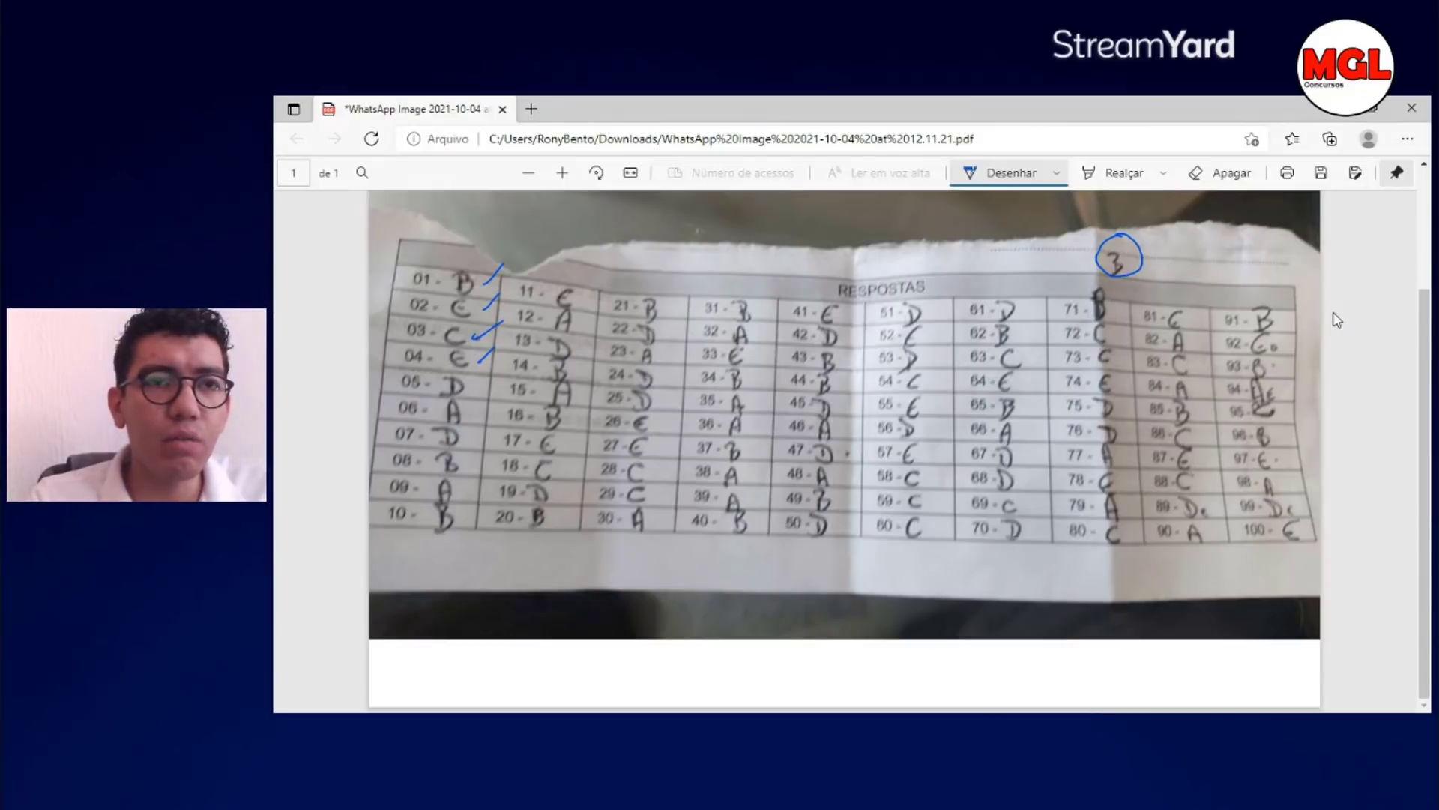
pyautogui.moveTo(411, 368)
pyautogui.mouseDown()
pyautogui.moveTo(398, 389)
pyautogui.moveTo(424, 369)
pyautogui.mouseUp()
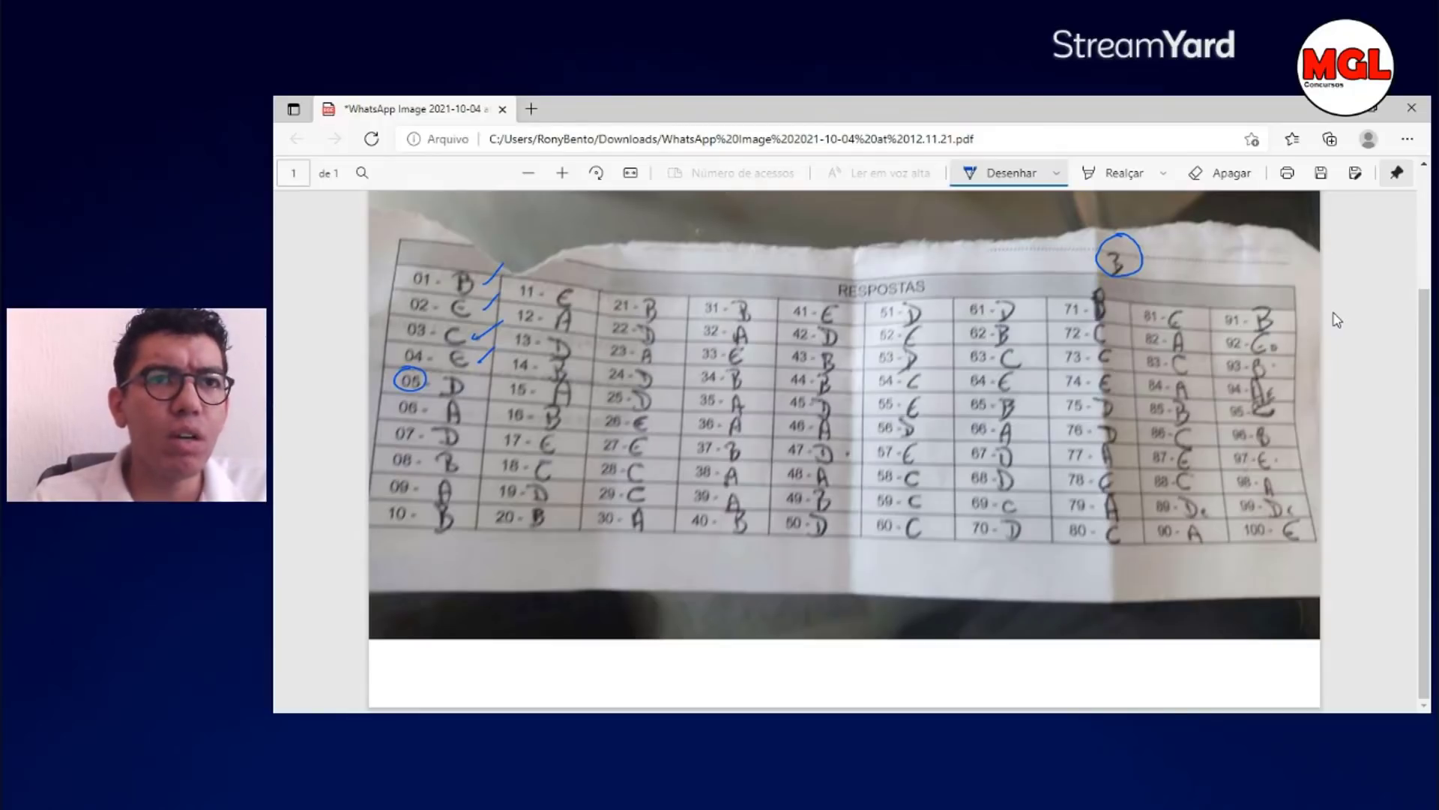
# - Tick answers 07 and 09 in the first column with the blue pen
pyautogui.click(1117, 172)
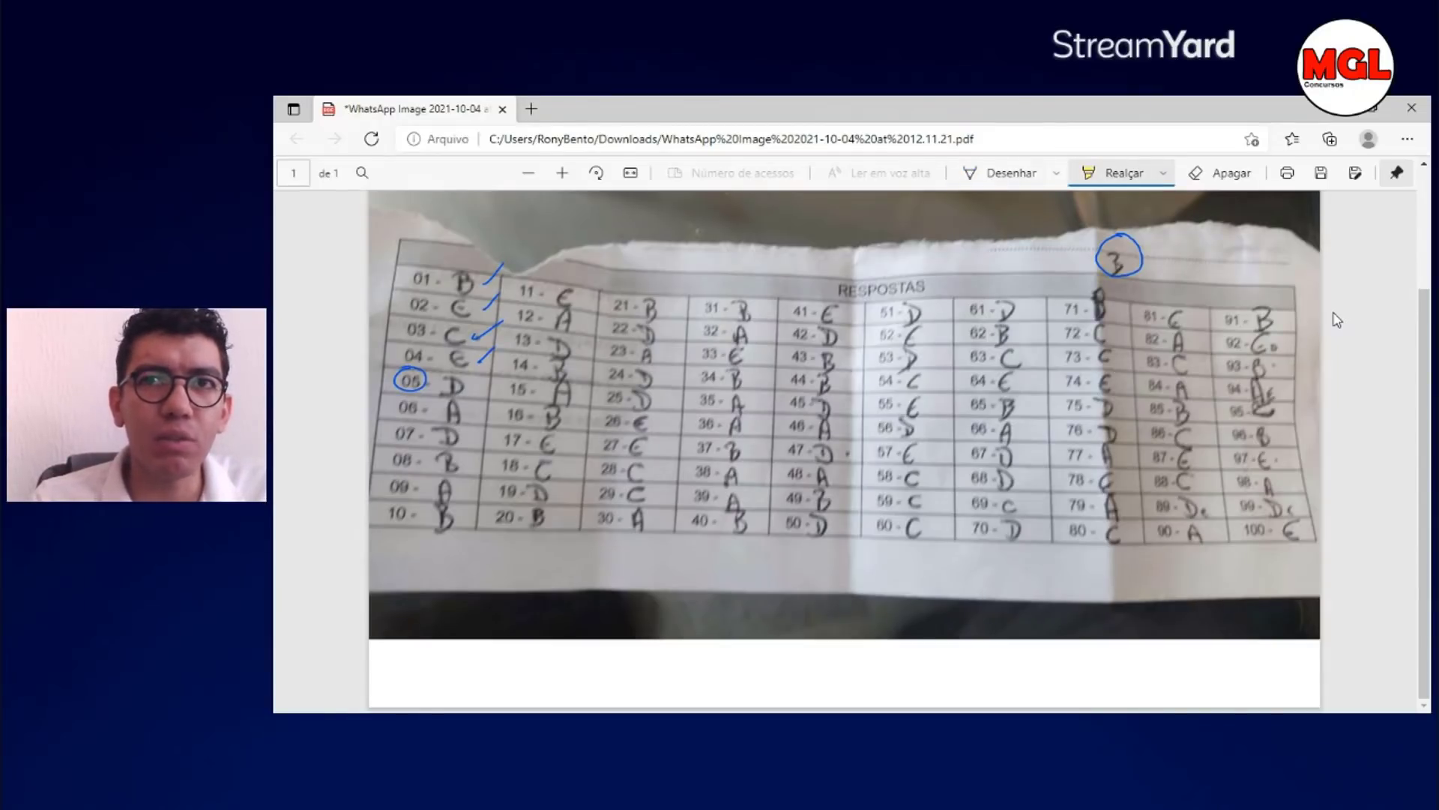
pyautogui.click(1000, 172)
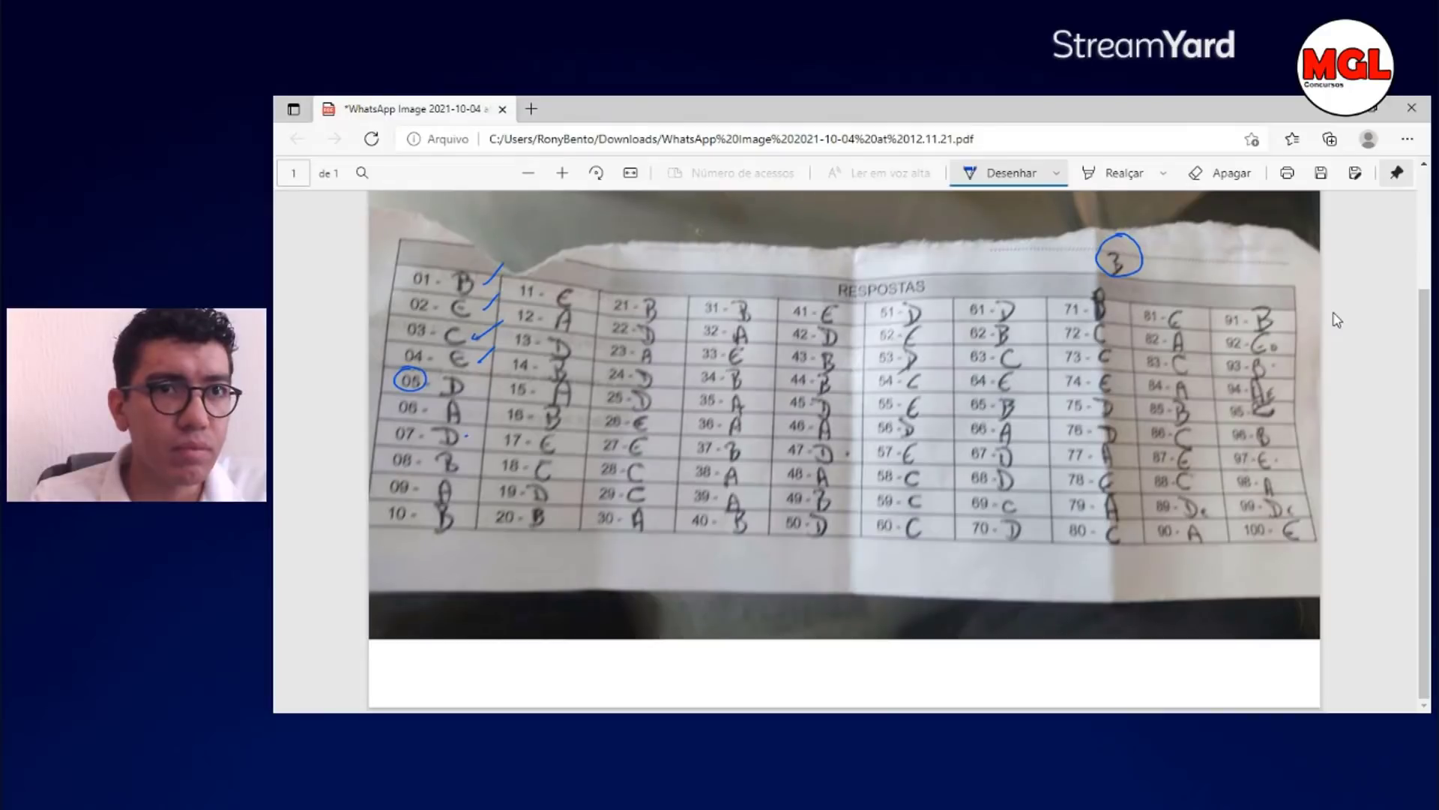
pyautogui.moveTo(466, 434); pyautogui.dragTo(488, 420)
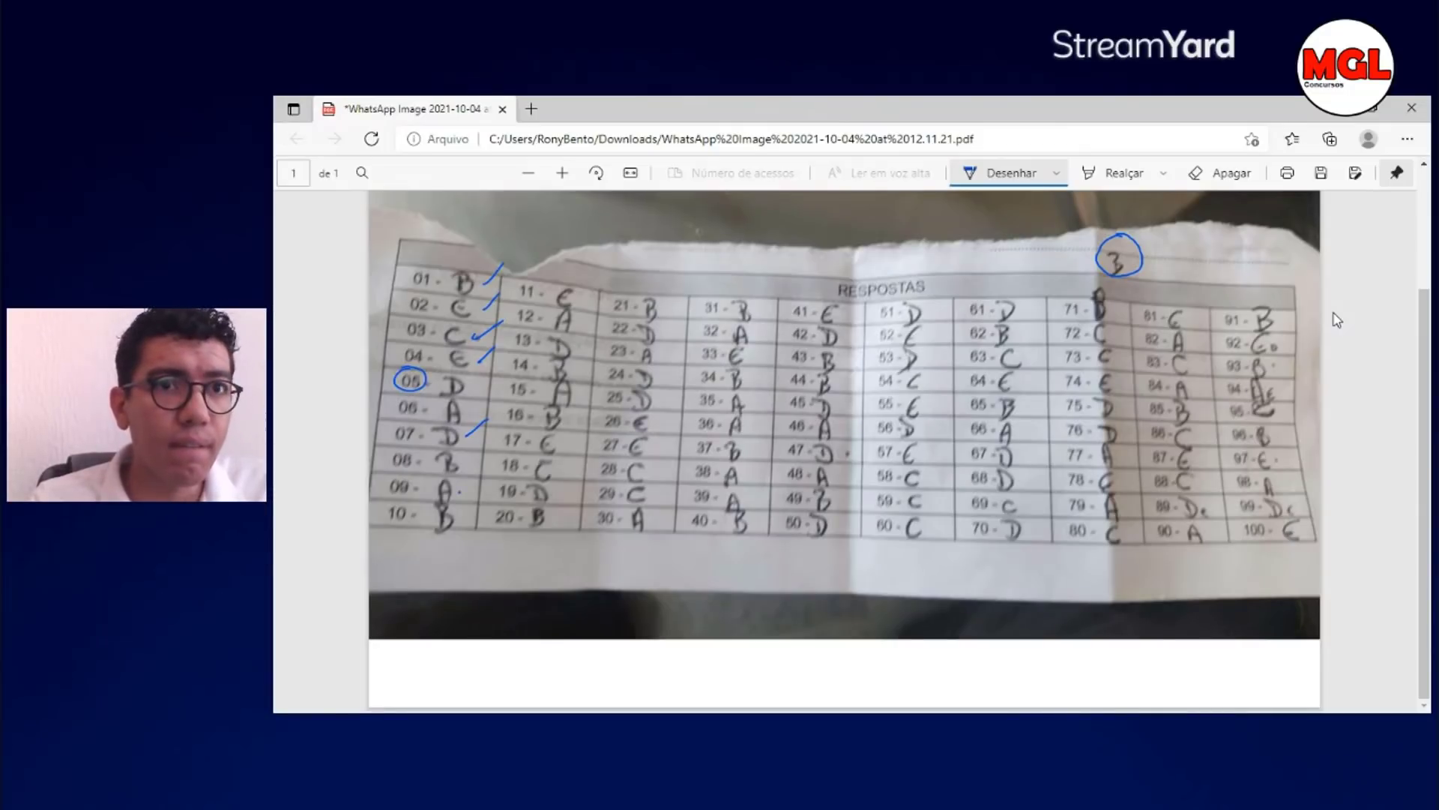
pyautogui.moveTo(460, 492); pyautogui.dragTo(484, 474)
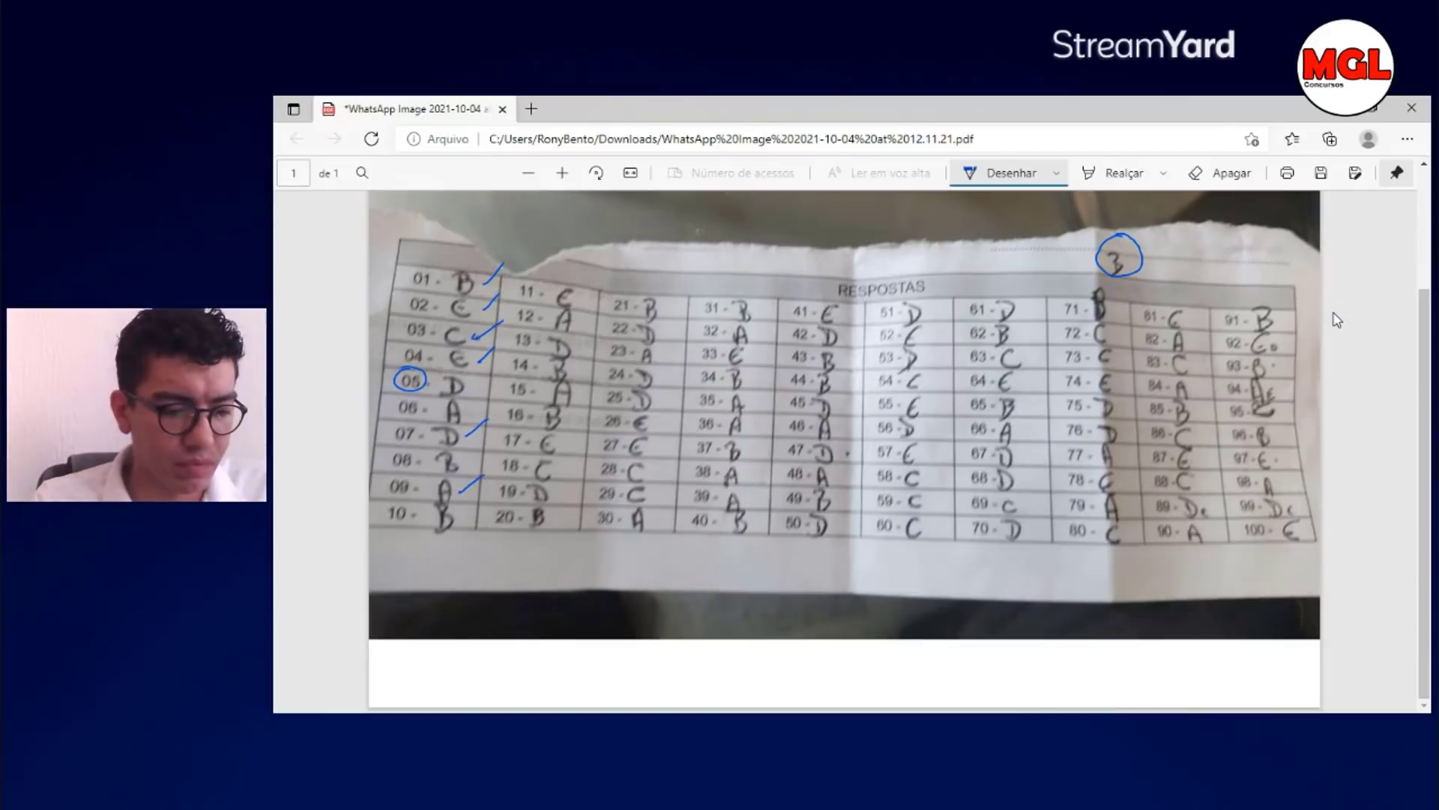
# - Tick answers 12 to 15 and 17 to 30 in the second and third columns
pyautogui.moveTo(579, 322); pyautogui.dragTo(603, 303)
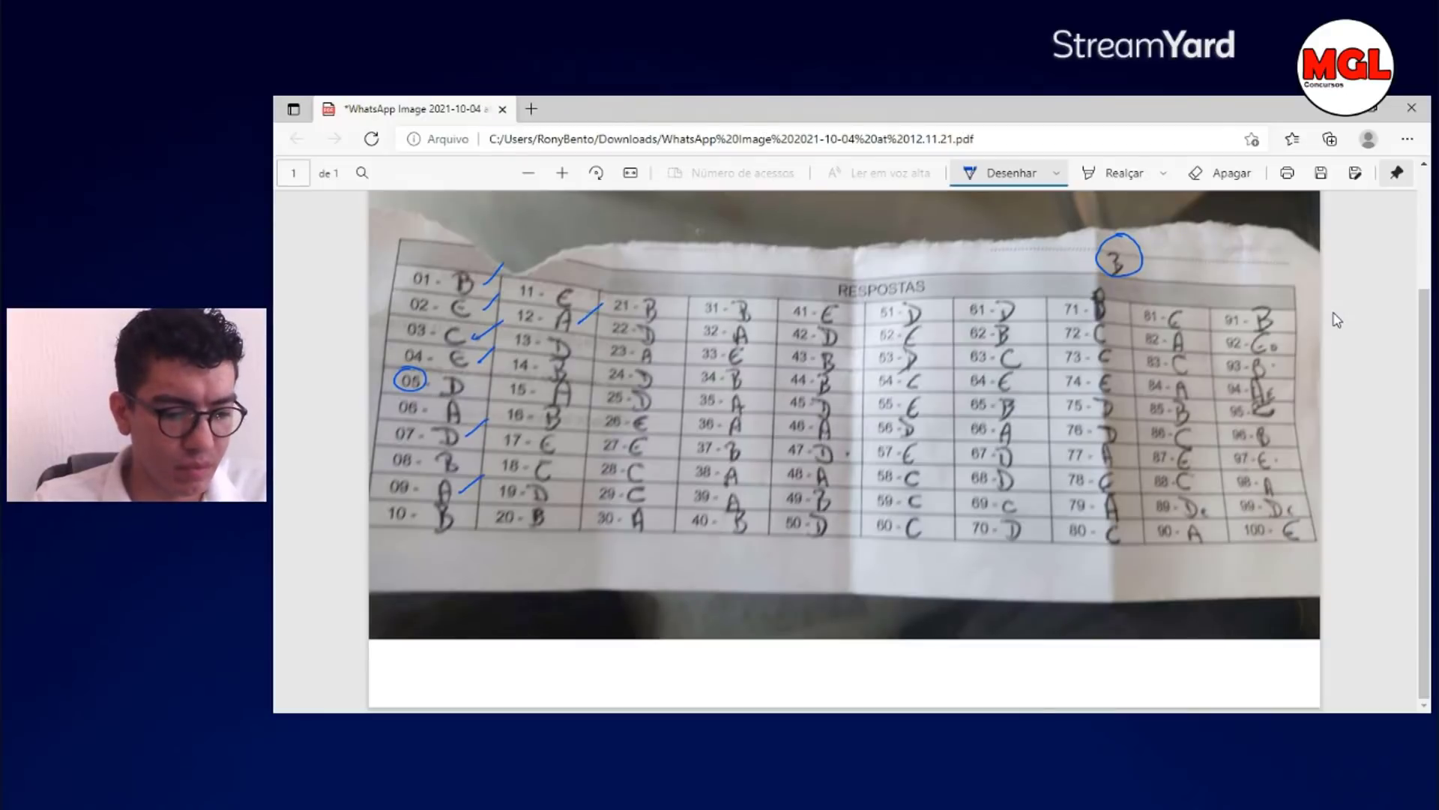
pyautogui.moveTo(577, 349); pyautogui.dragTo(600, 330)
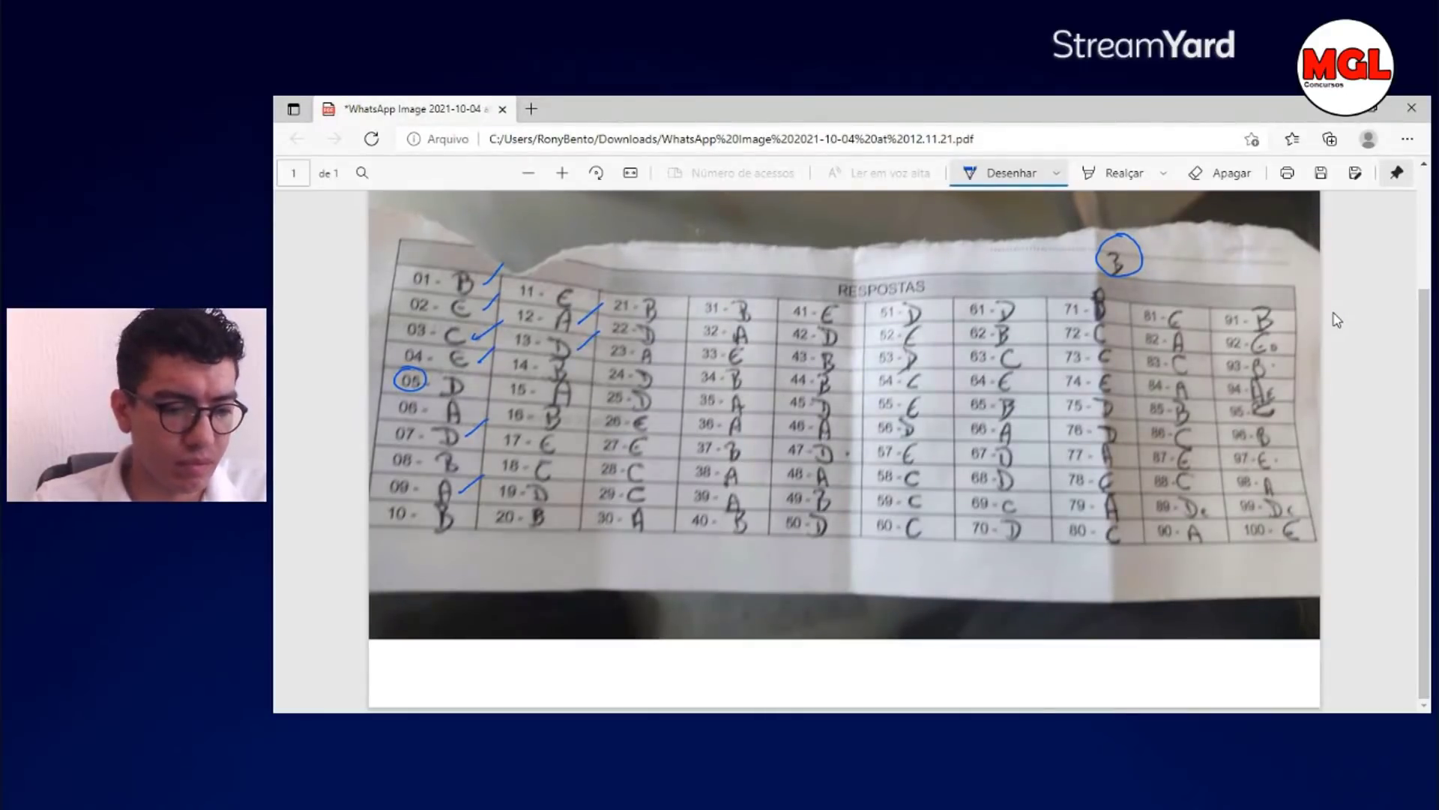
pyautogui.moveTo(570, 376)
pyautogui.mouseDown()
pyautogui.moveTo(595, 353)
pyautogui.moveTo(597, 380)
pyautogui.mouseUp()
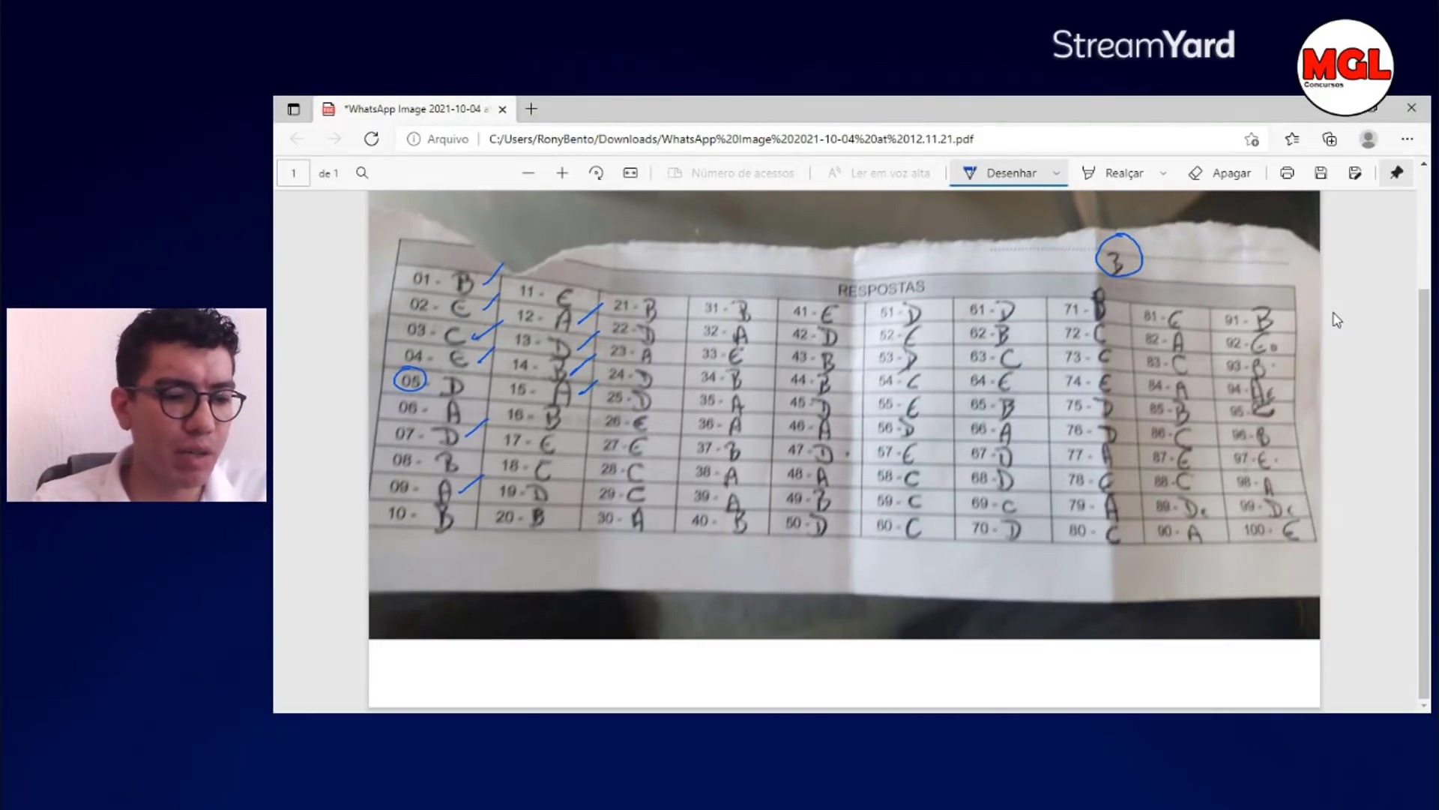
pyautogui.moveTo(571, 441)
pyautogui.mouseDown()
pyautogui.moveTo(589, 424)
pyautogui.moveTo(577, 480)
pyautogui.mouseUp()
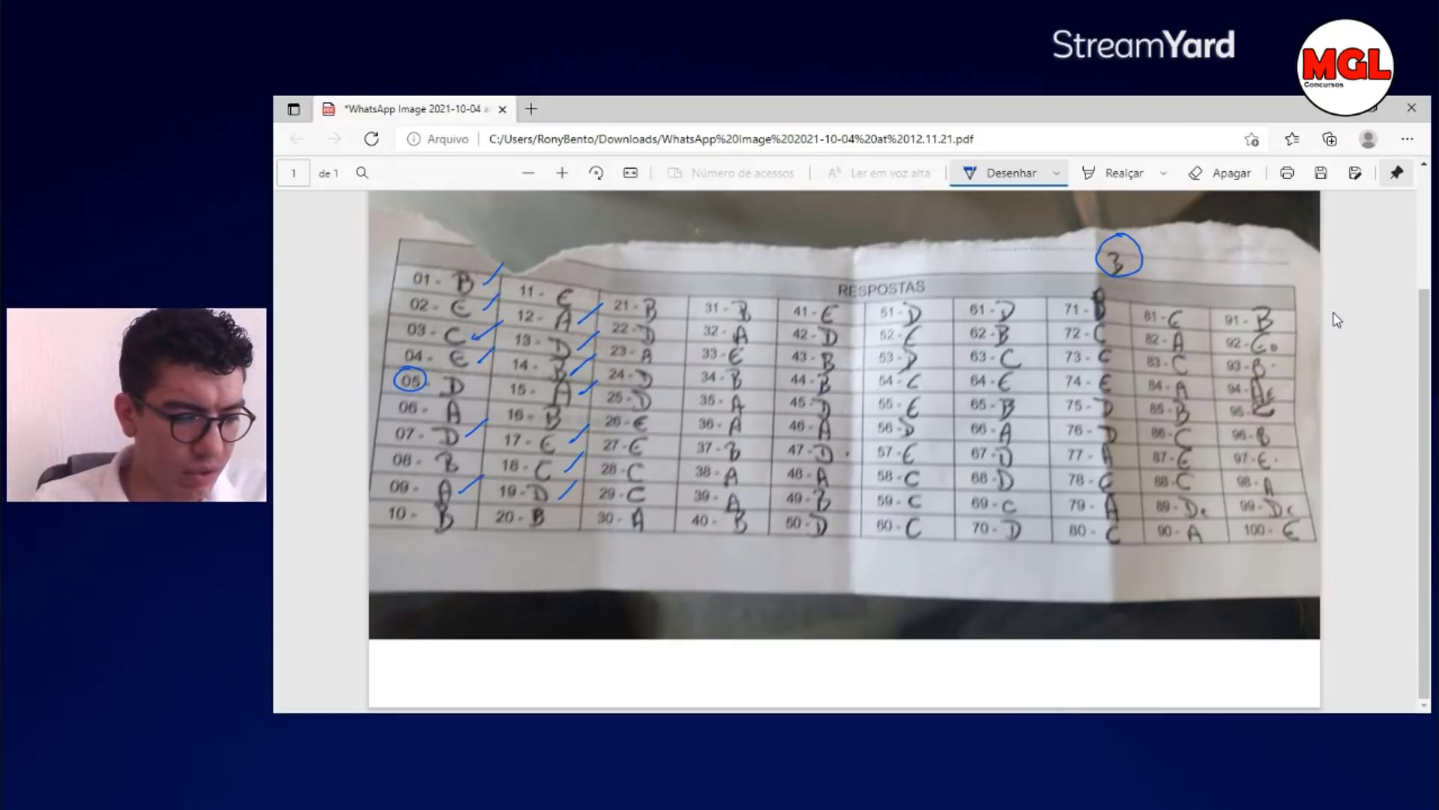
pyautogui.moveTo(554, 519); pyautogui.dragTo(575, 503)
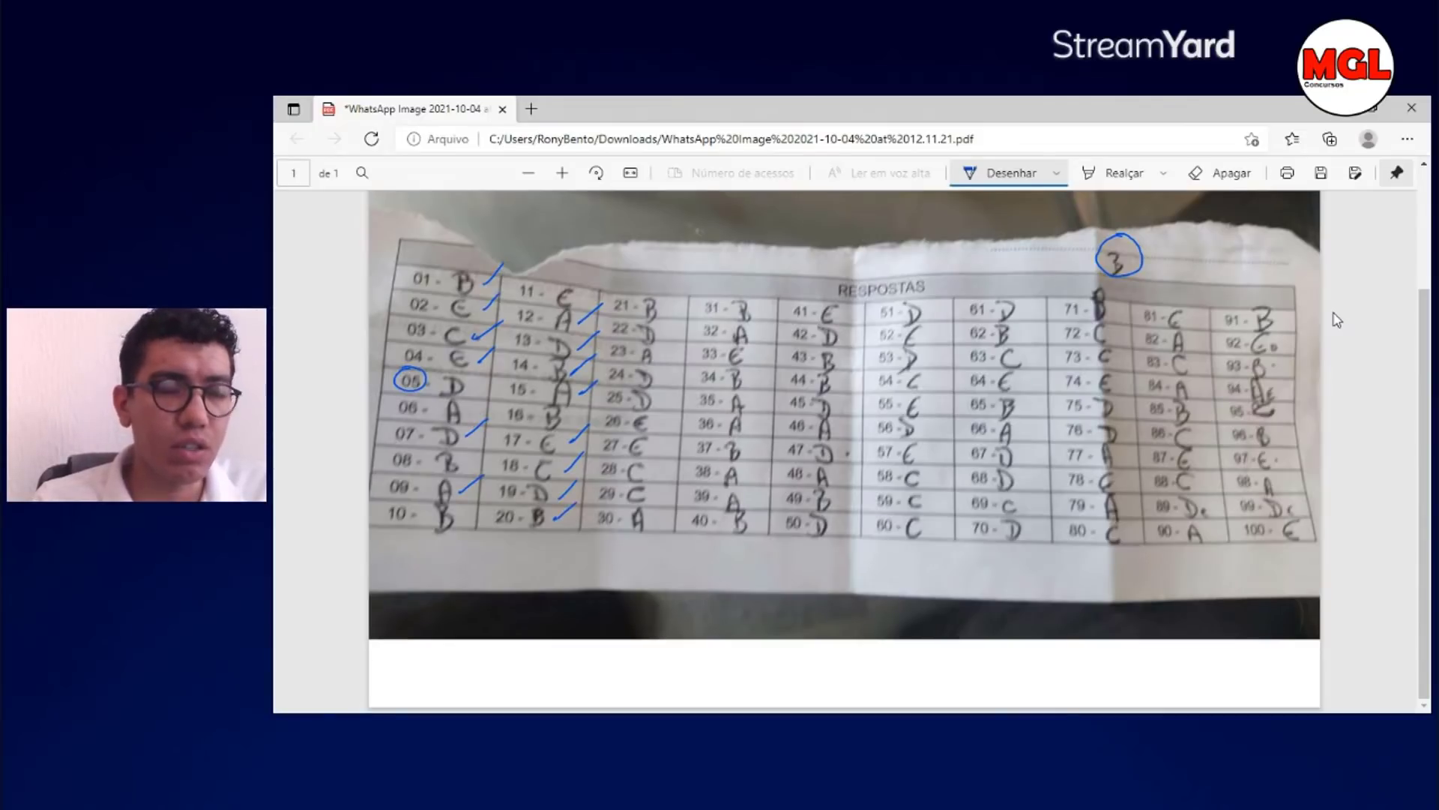
pyautogui.moveTo(674, 309); pyautogui.dragTo(691, 292)
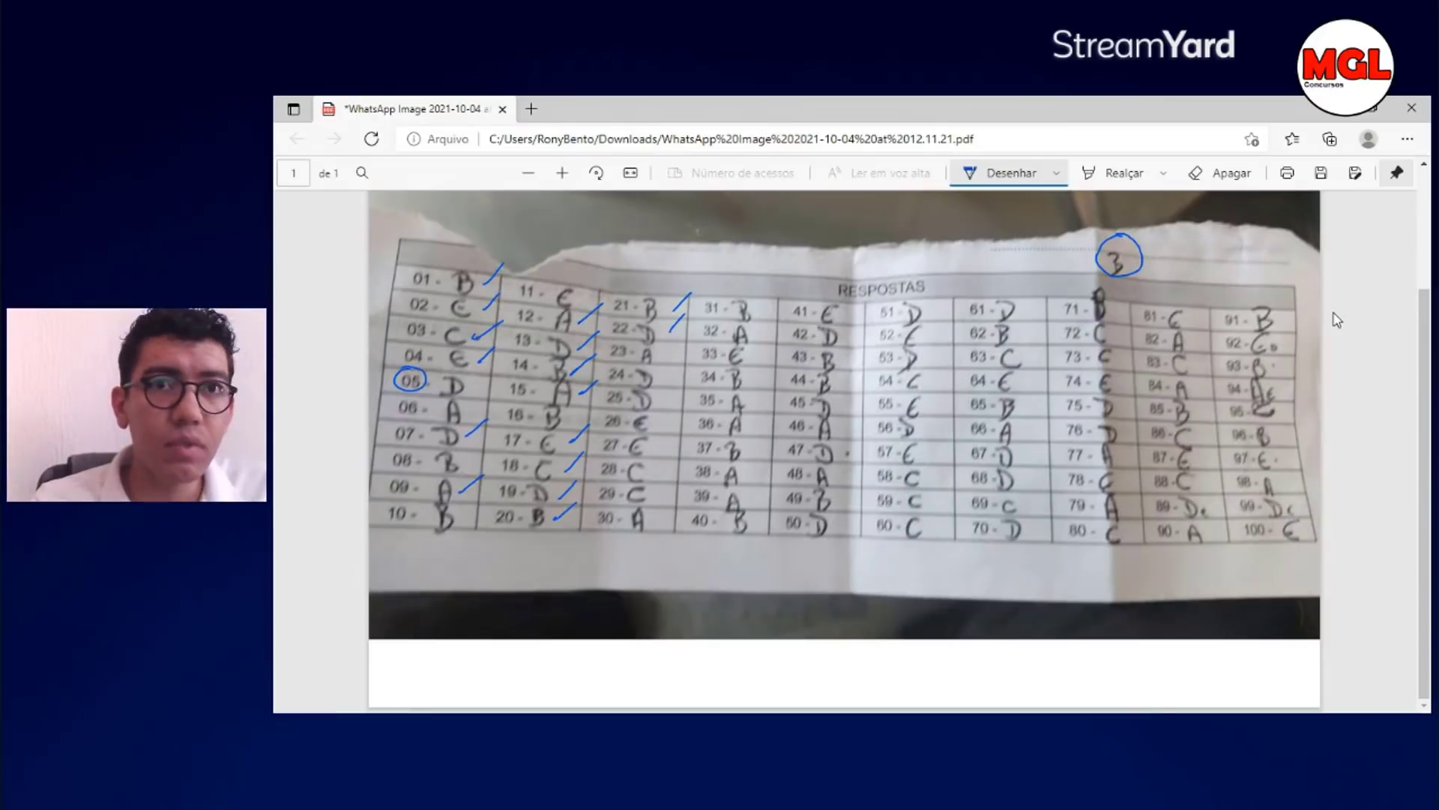
pyautogui.moveTo(665, 355)
pyautogui.mouseDown()
pyautogui.moveTo(682, 341)
pyautogui.moveTo(674, 508)
pyautogui.mouseUp()
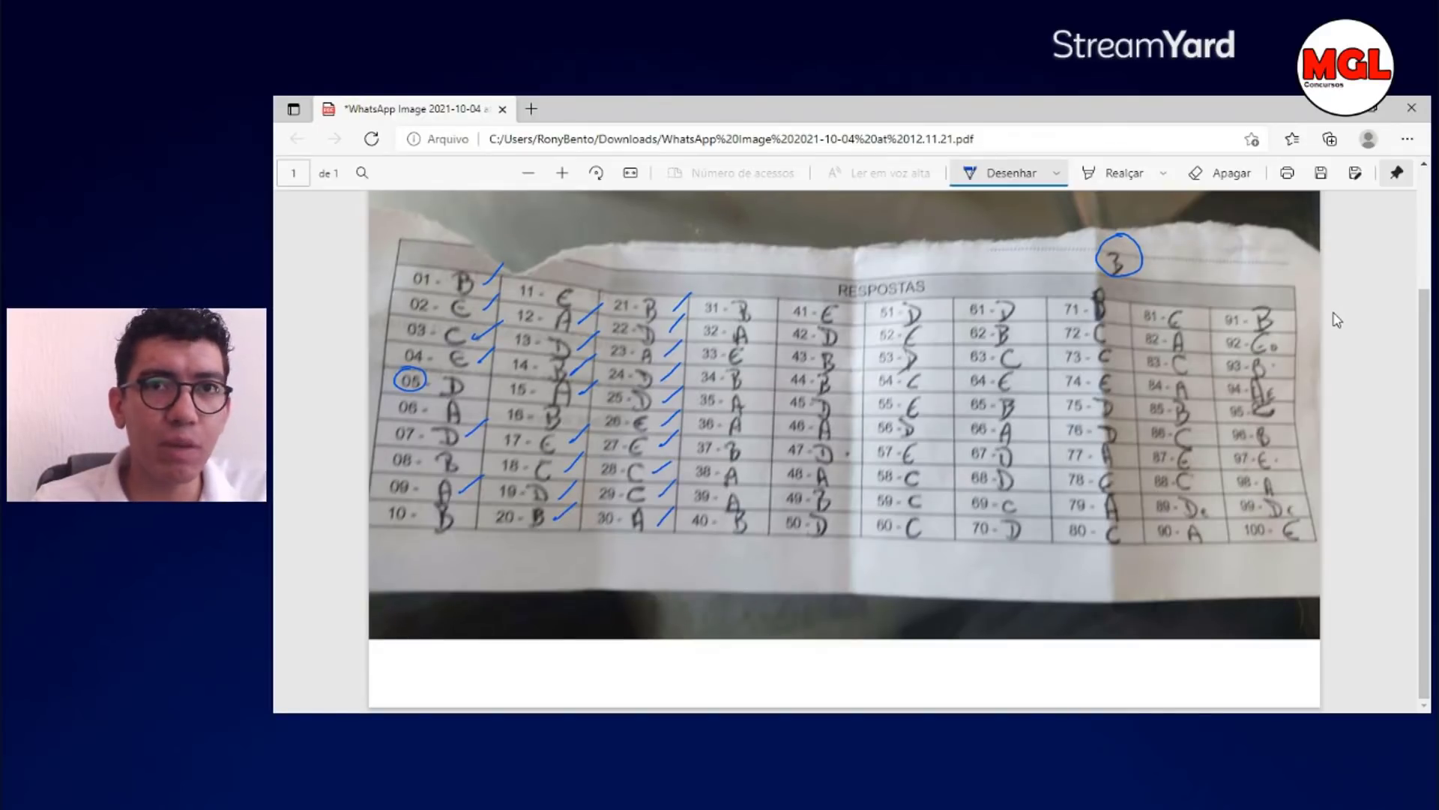
# - Tick answers 31 to 34, 36 and 38 to 40 in the fourth column, and circle question number 35
pyautogui.moveTo(769, 309)
pyautogui.mouseDown()
pyautogui.moveTo(785, 297)
pyautogui.moveTo(773, 342)
pyautogui.mouseUp()
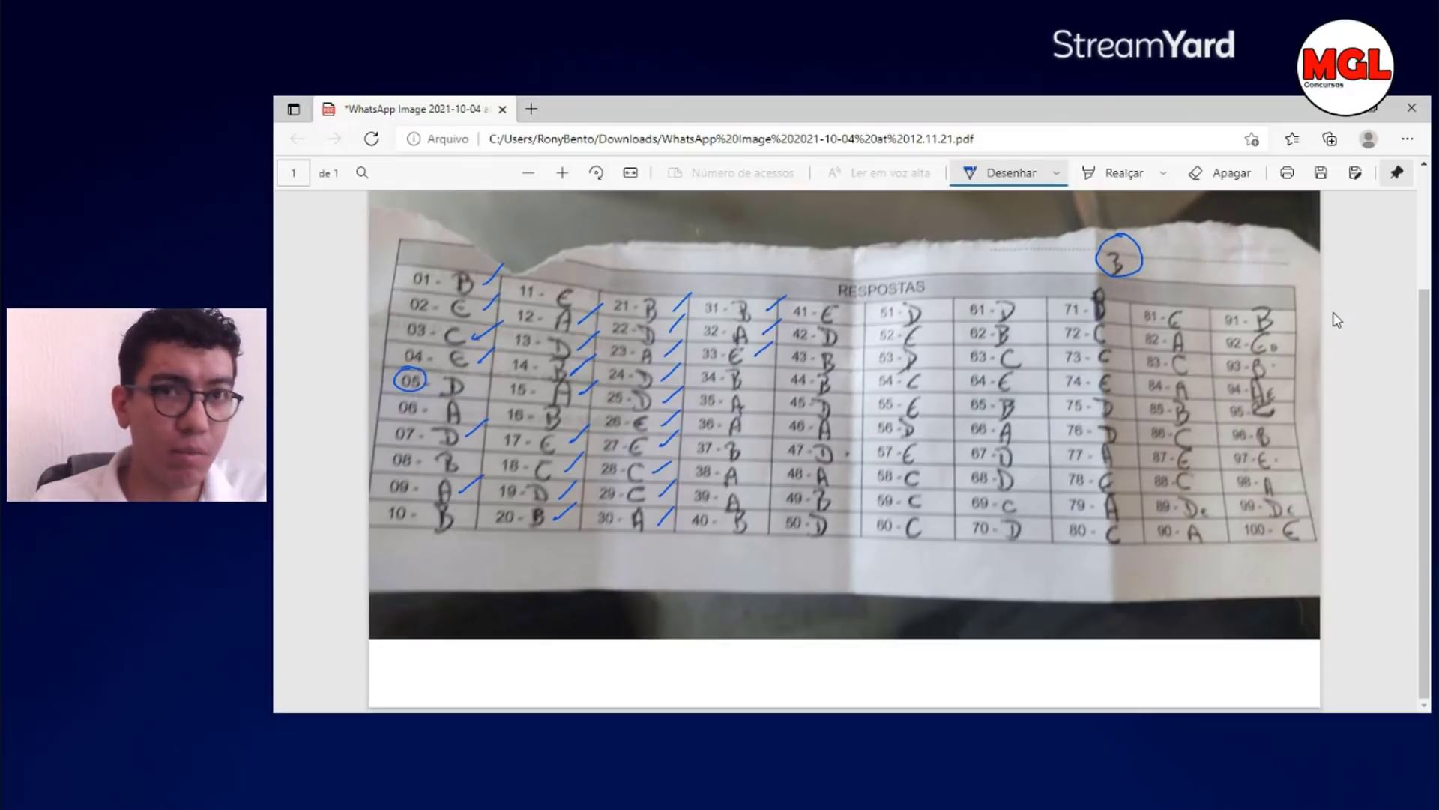
pyautogui.moveTo(755, 378); pyautogui.dragTo(771, 366)
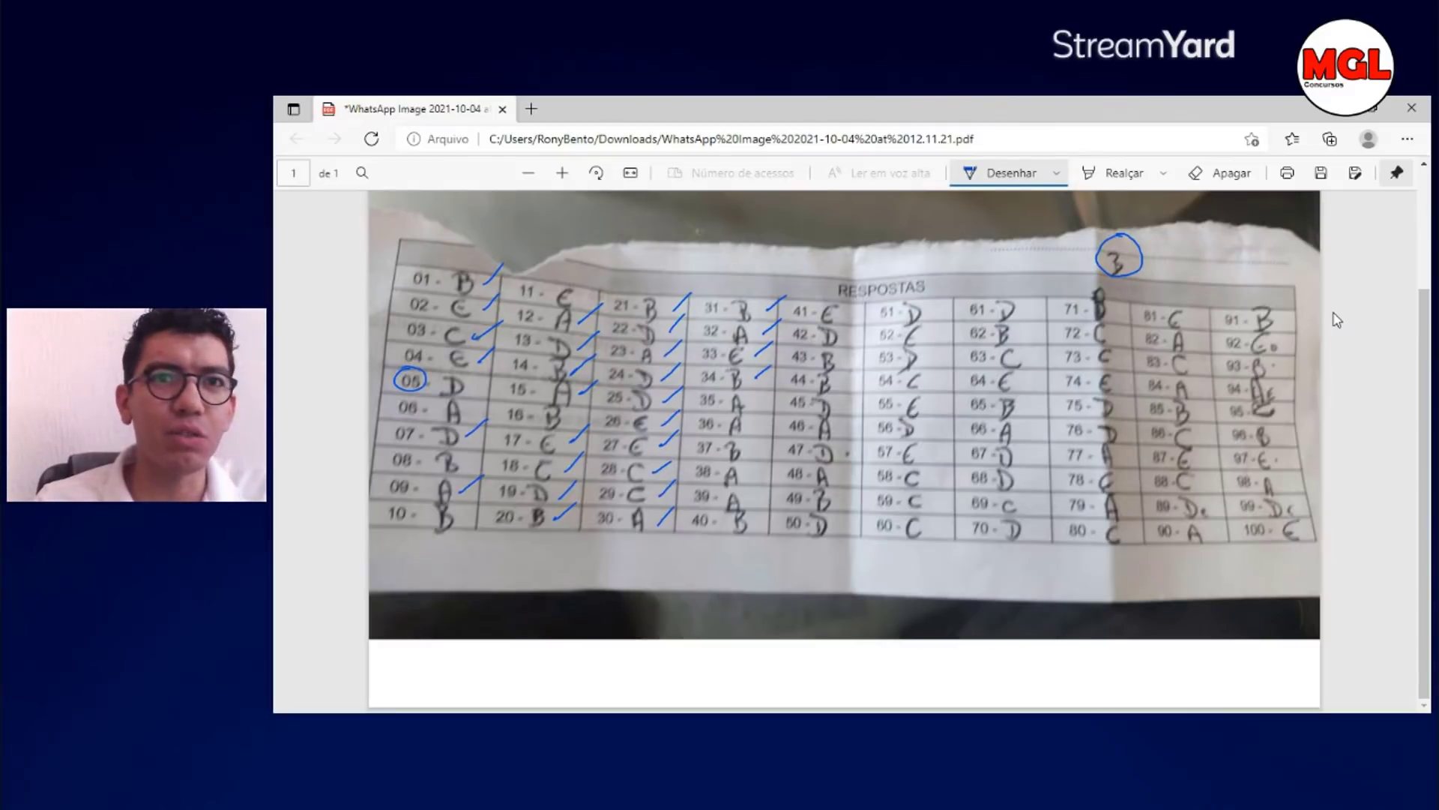
pyautogui.moveTo(708, 396)
pyautogui.mouseDown()
pyautogui.moveTo(696, 404)
pyautogui.moveTo(698, 391)
pyautogui.mouseUp()
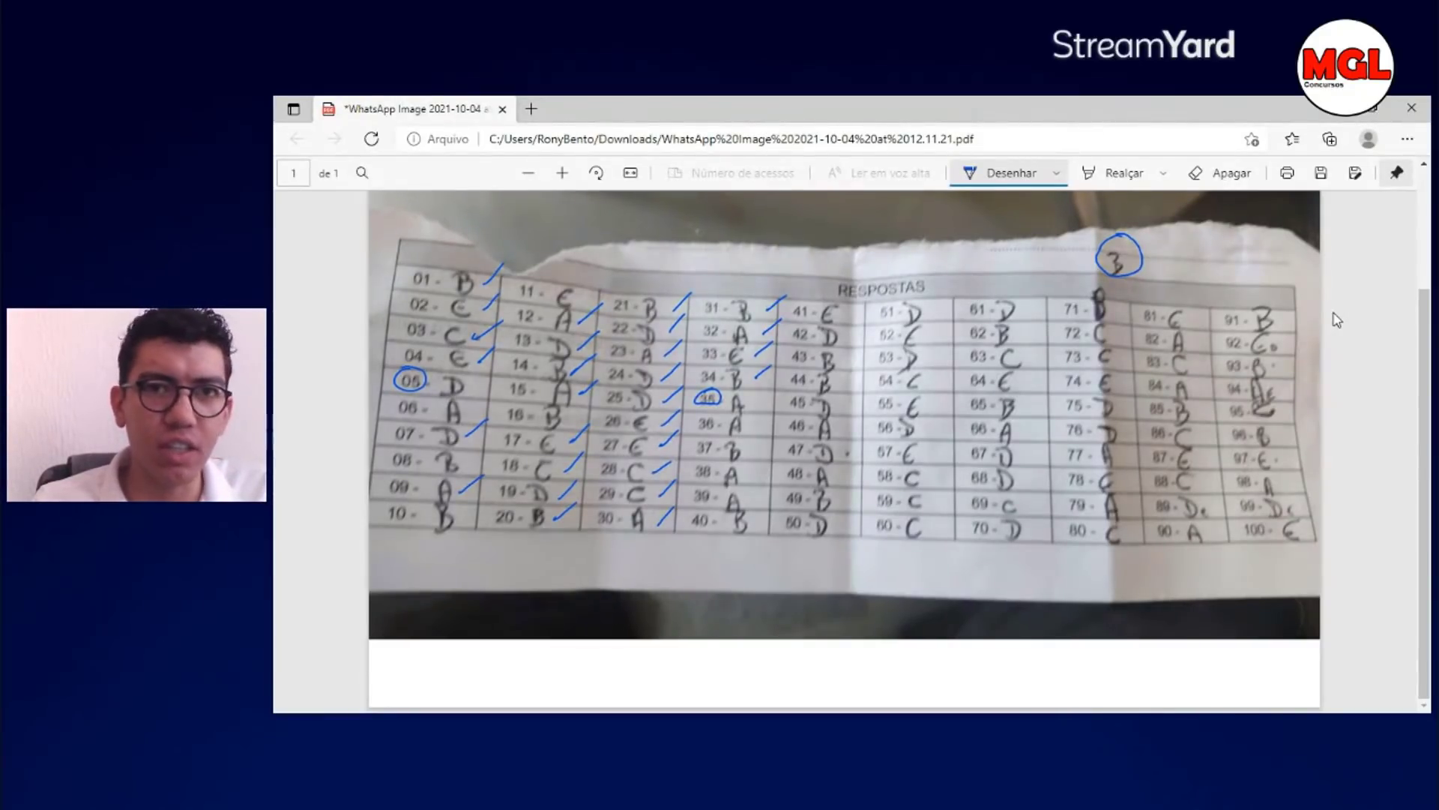
pyautogui.moveTo(757, 424); pyautogui.dragTo(775, 410)
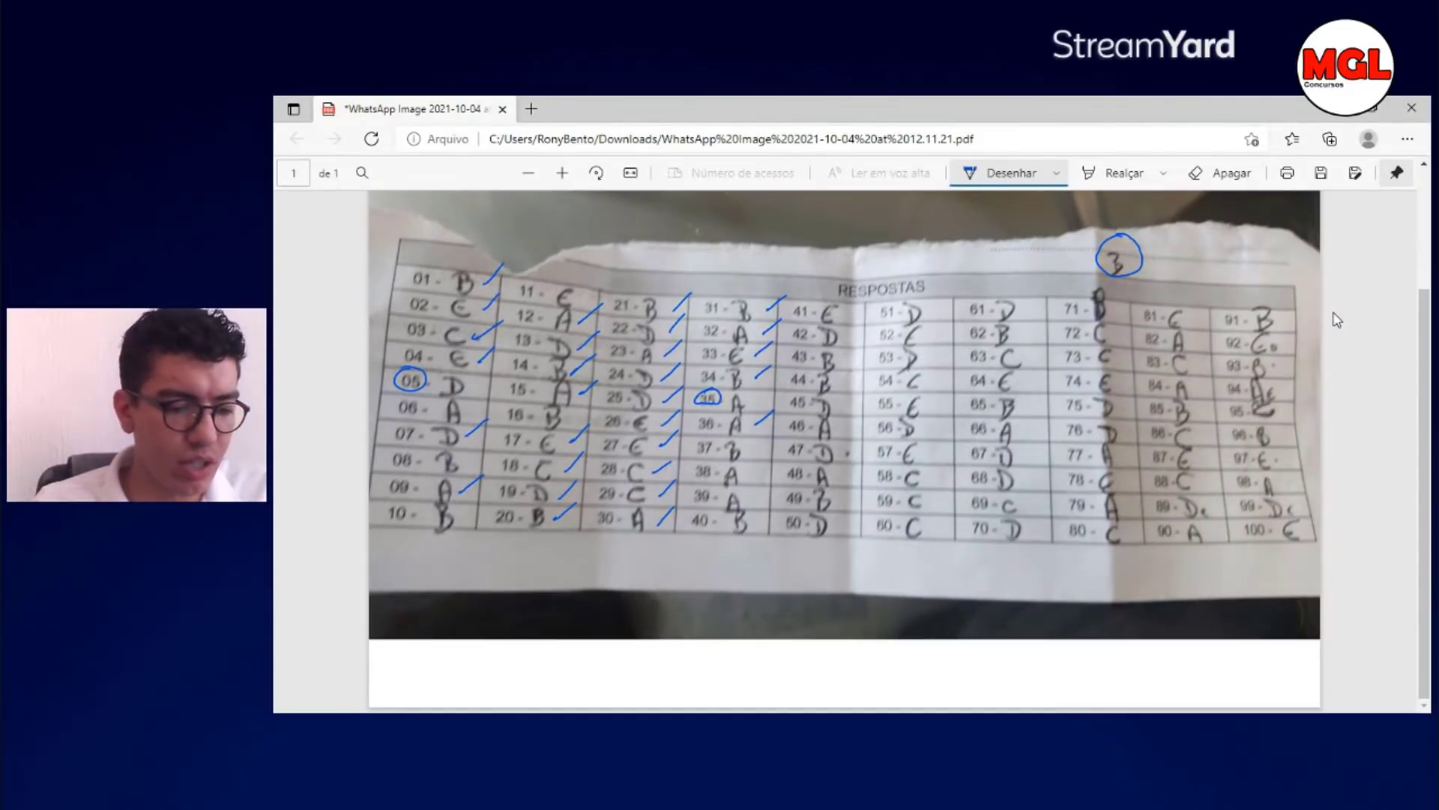
pyautogui.moveTo(754, 470); pyautogui.dragTo(773, 458)
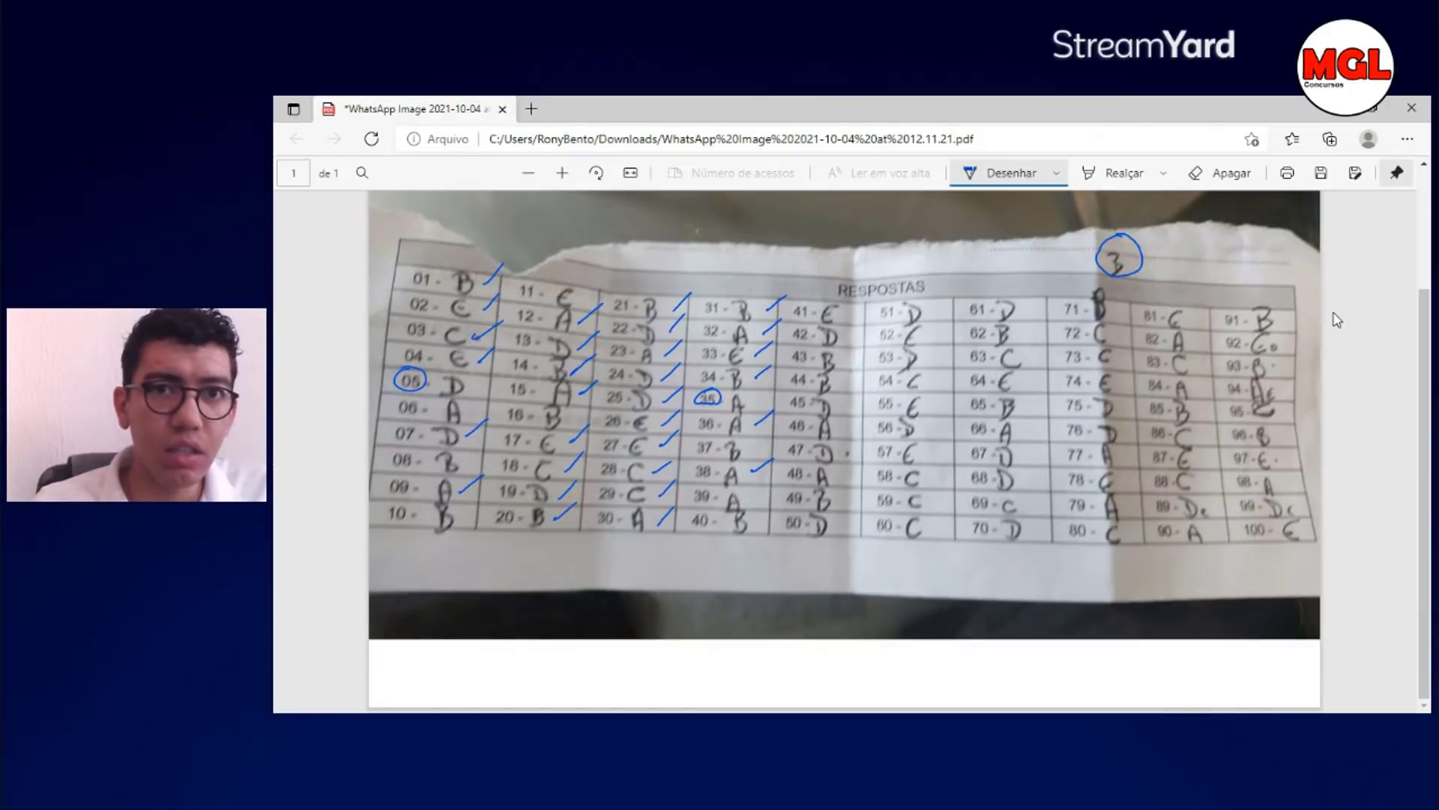
pyautogui.moveTo(755, 500)
pyautogui.mouseDown()
pyautogui.moveTo(772, 485)
pyautogui.moveTo(772, 508)
pyautogui.mouseUp()
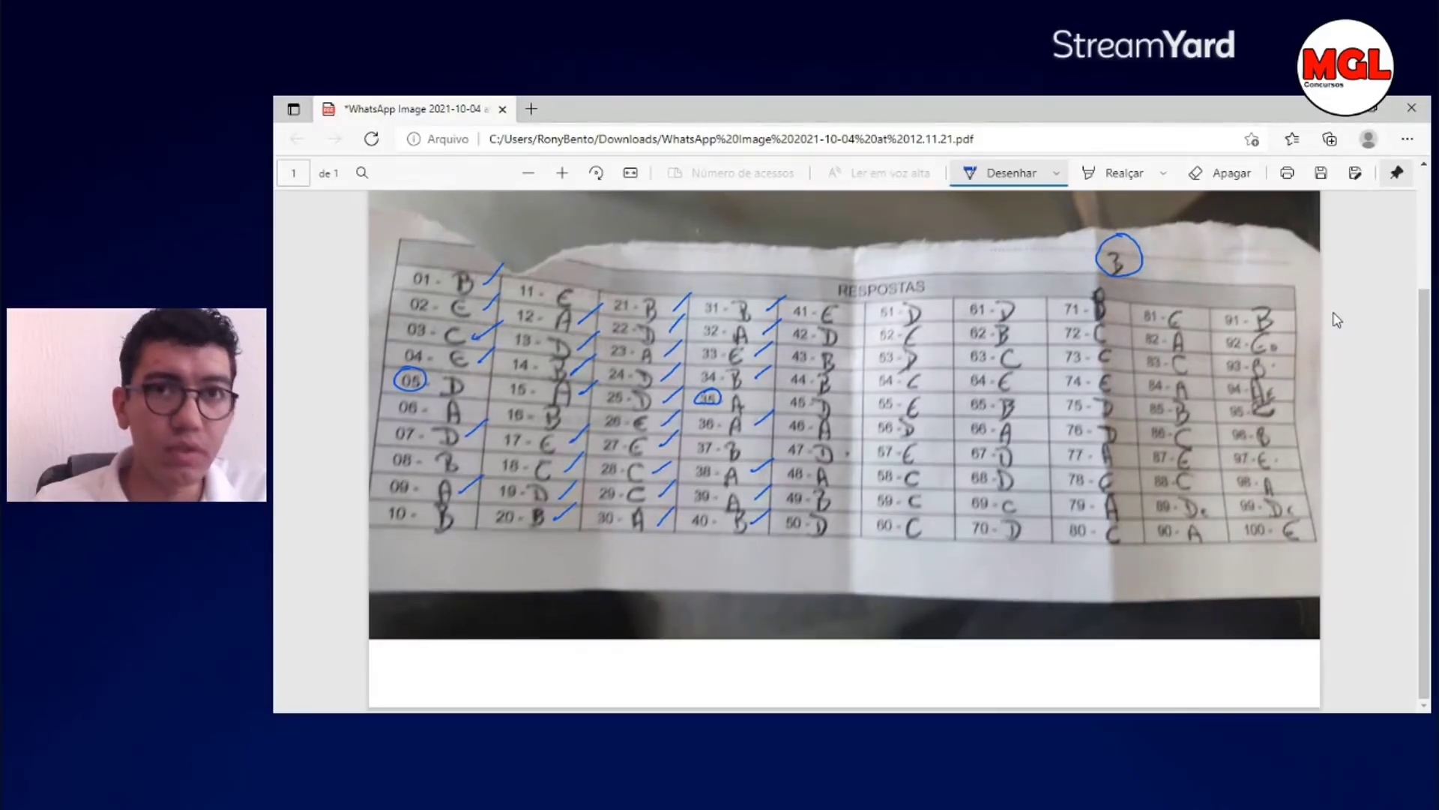
# - Tick answers 44 to 50 in the fifth column of the answer table
pyautogui.moveTo(845, 384)
pyautogui.mouseDown()
pyautogui.moveTo(868, 369)
pyautogui.moveTo(863, 396)
pyautogui.mouseUp()
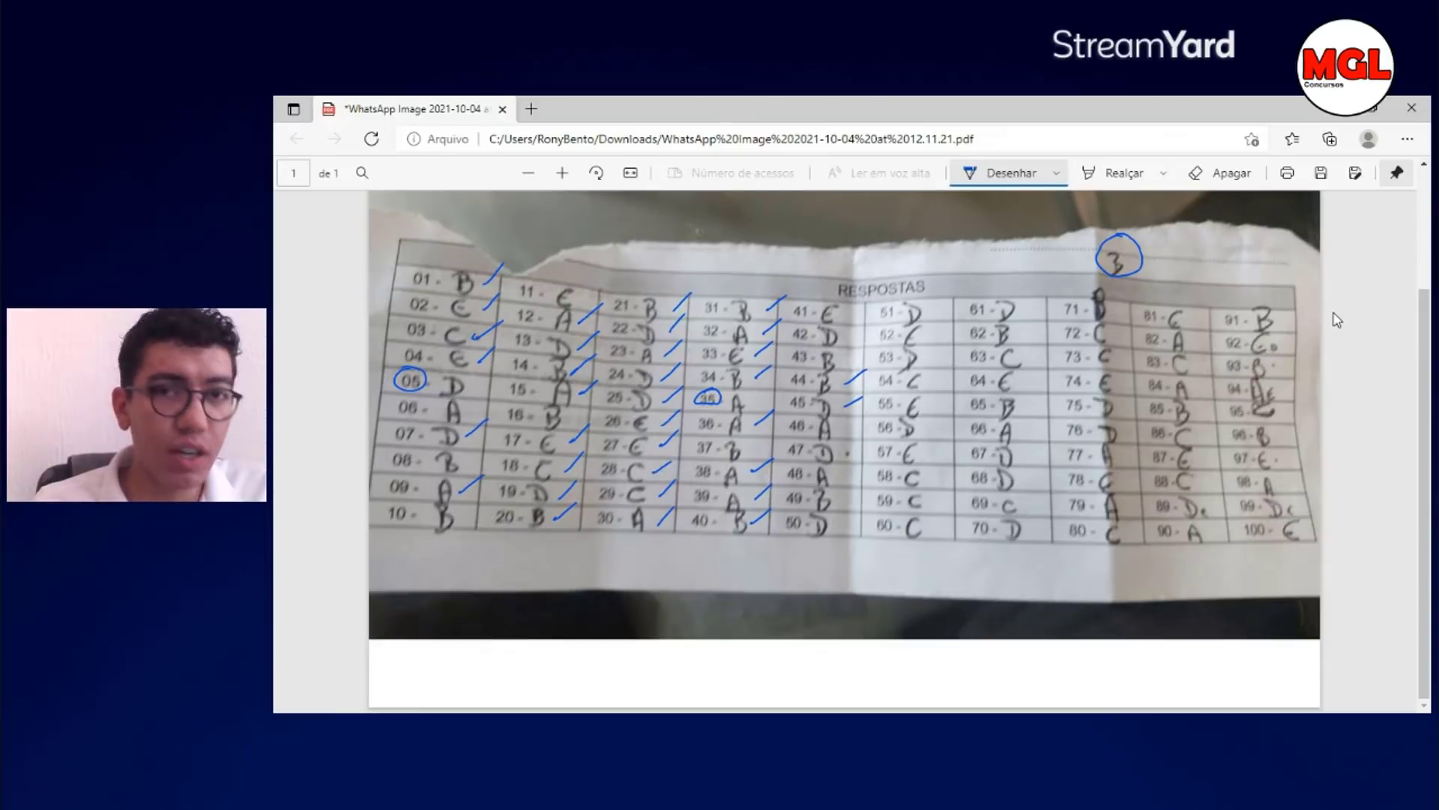
pyautogui.moveTo(841, 433)
pyautogui.mouseDown()
pyautogui.moveTo(862, 418)
pyautogui.moveTo(863, 459)
pyautogui.mouseUp()
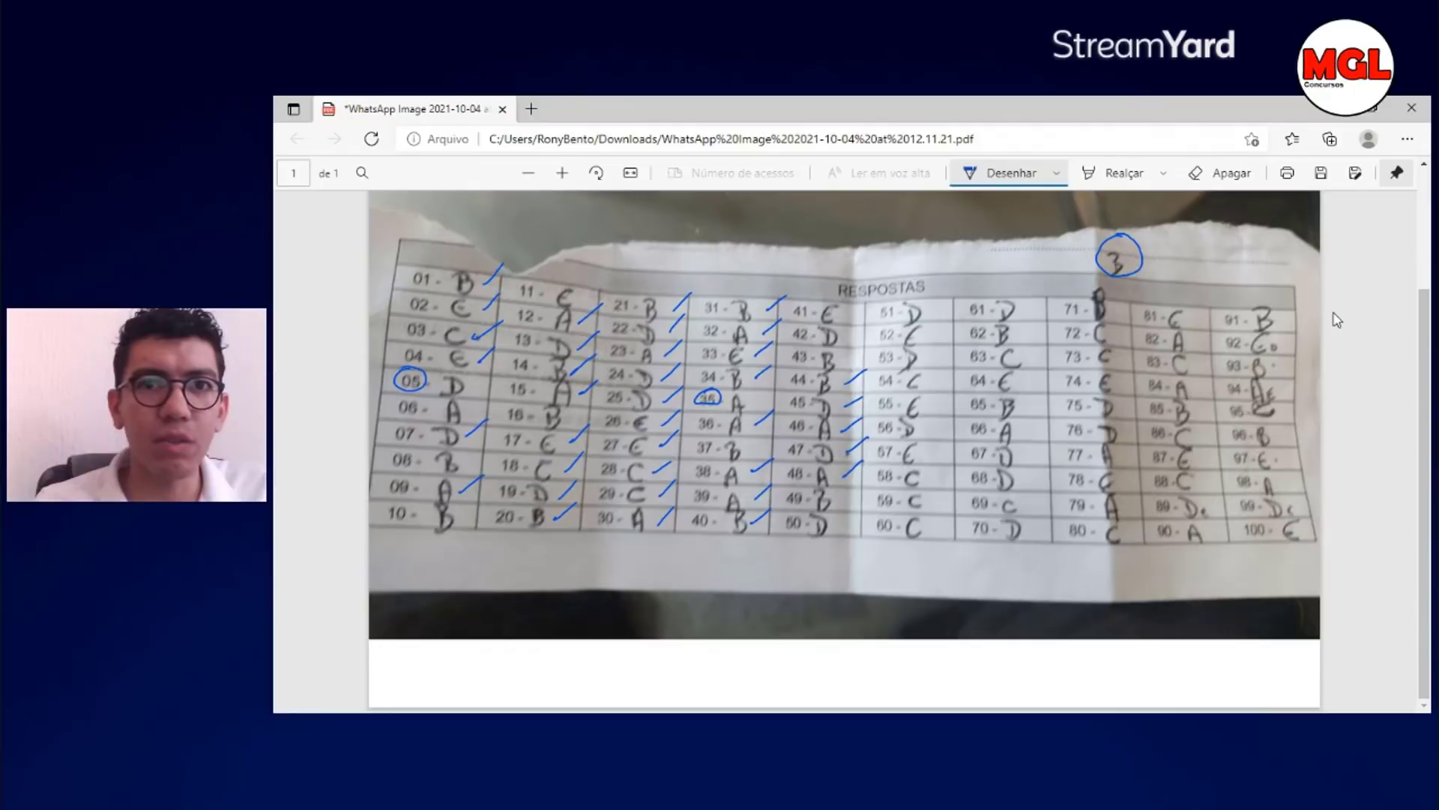
pyautogui.moveTo(843, 499)
pyautogui.mouseDown()
pyautogui.moveTo(863, 484)
pyautogui.moveTo(859, 511)
pyautogui.mouseUp()
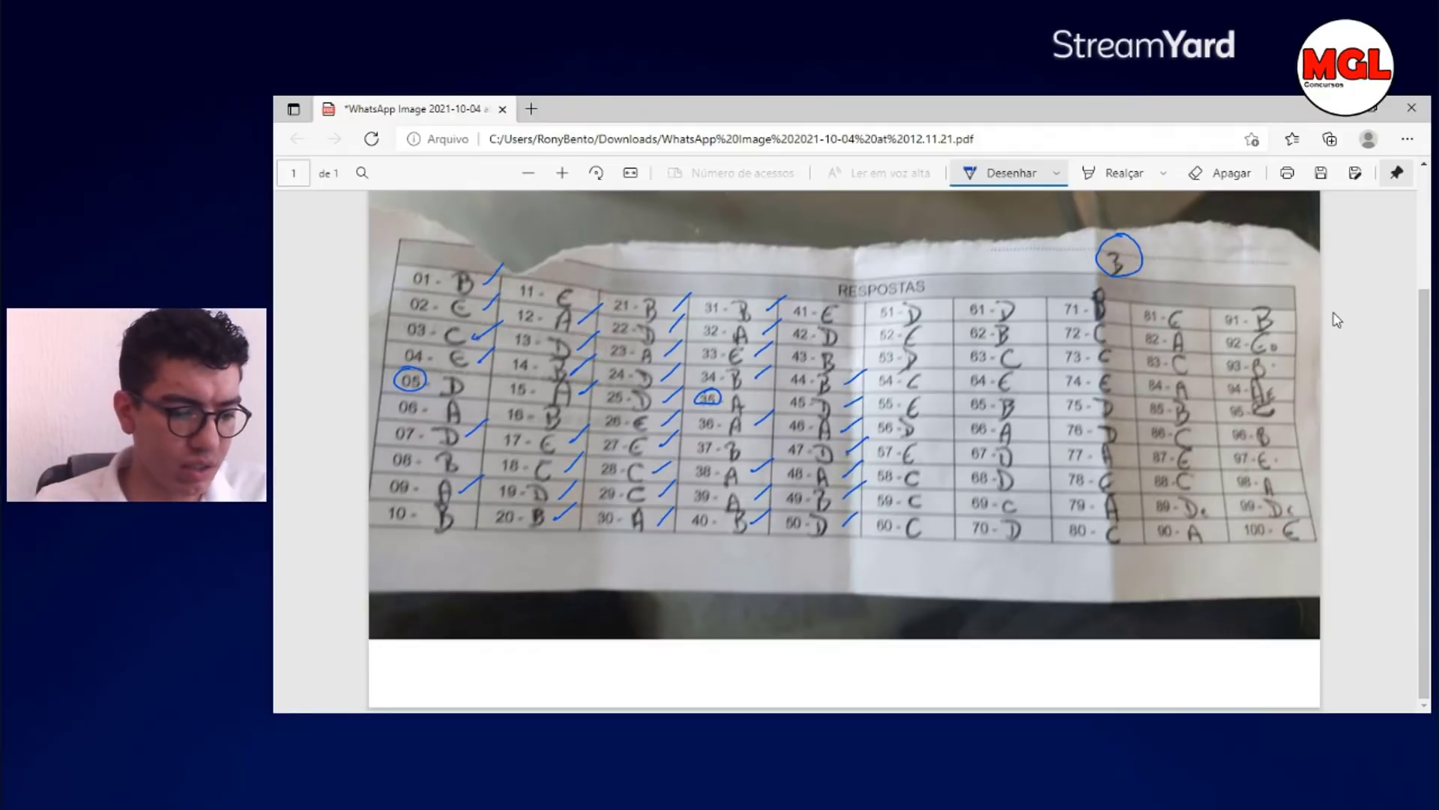
# - Tick all the answers from 51 to 60 in the sixth column
pyautogui.moveTo(936, 312)
pyautogui.mouseDown()
pyautogui.moveTo(948, 300)
pyautogui.moveTo(946, 342)
pyautogui.mouseUp()
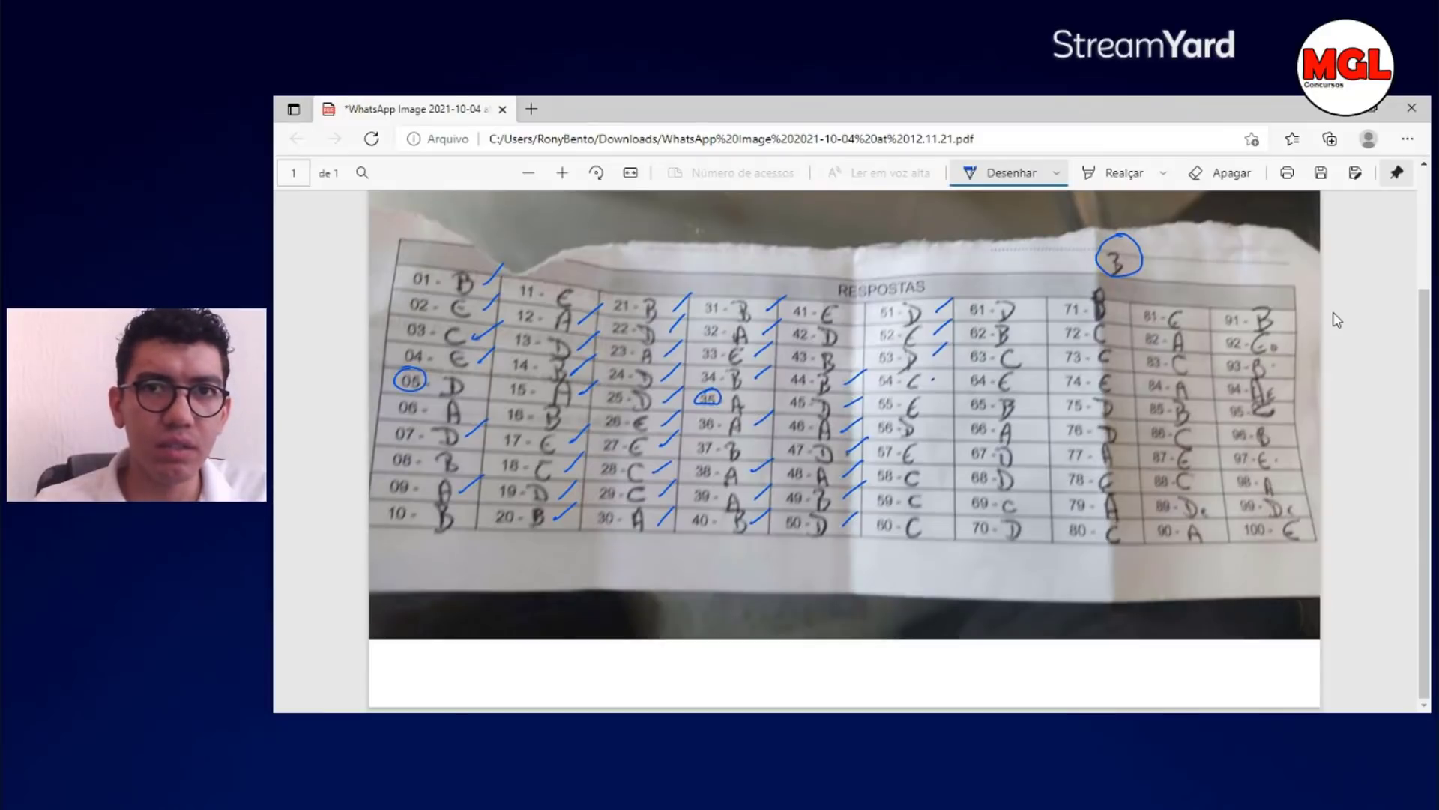
pyautogui.moveTo(934, 379); pyautogui.dragTo(951, 364)
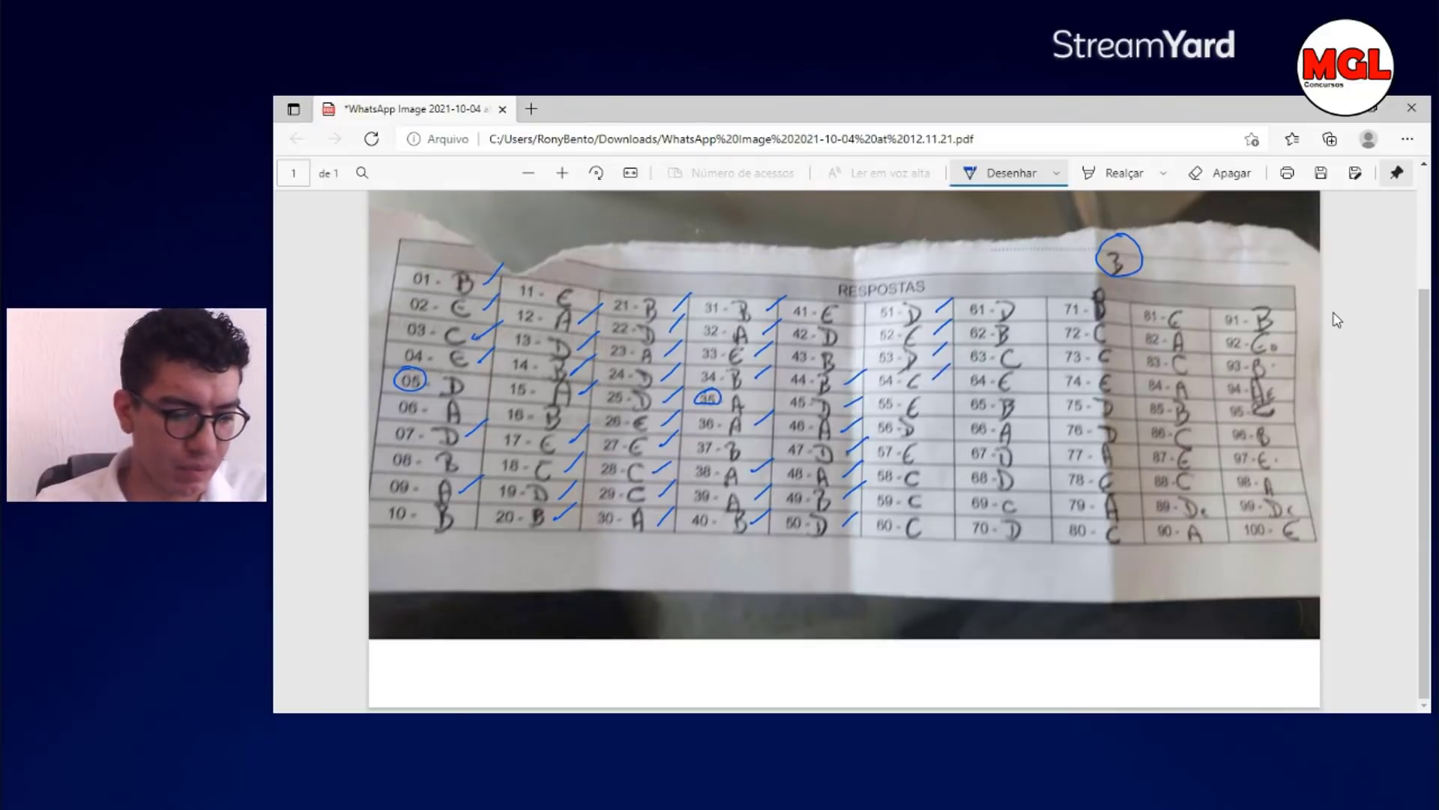
pyautogui.moveTo(941, 407)
pyautogui.mouseDown()
pyautogui.moveTo(963, 392)
pyautogui.moveTo(954, 410)
pyautogui.mouseUp()
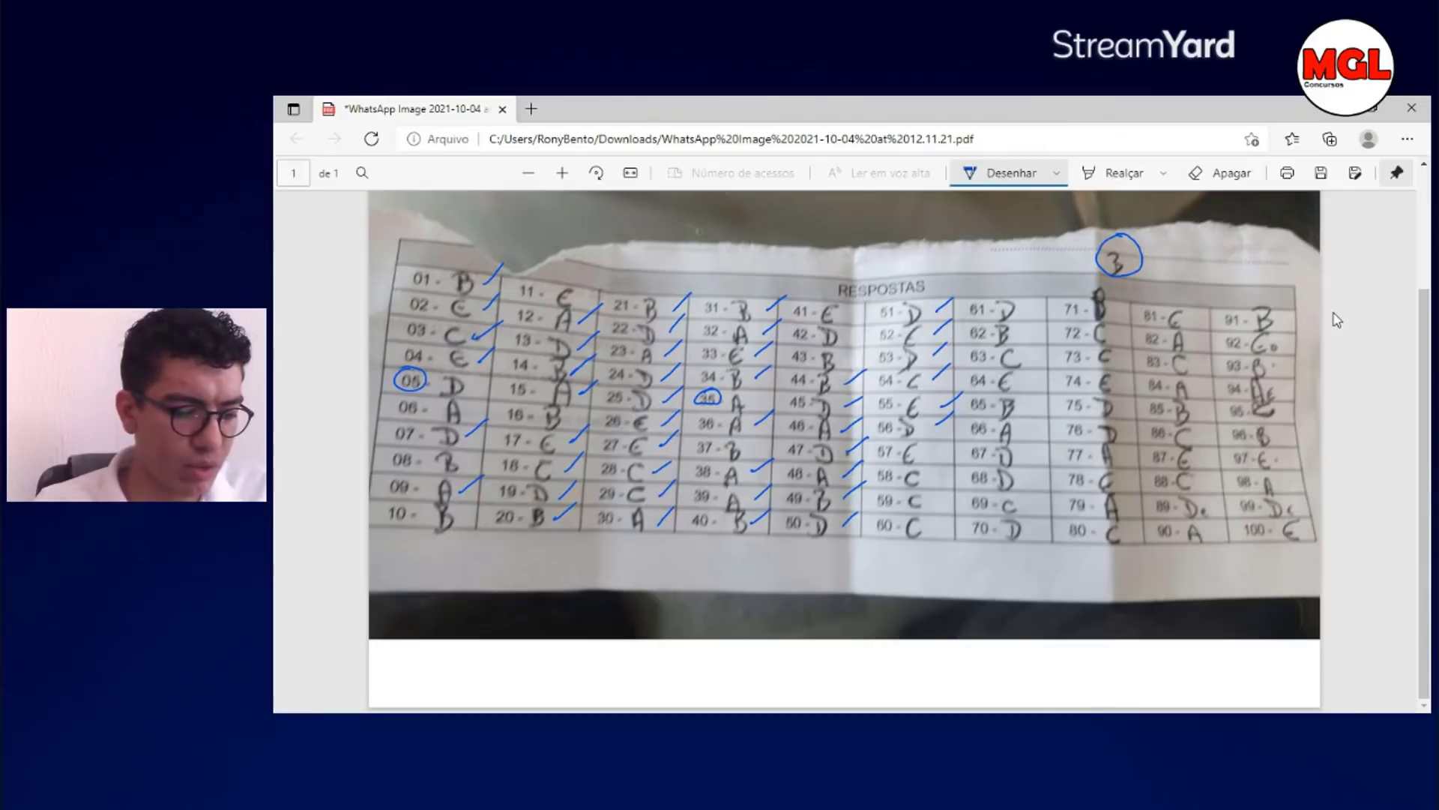
pyautogui.moveTo(926, 453)
pyautogui.mouseDown()
pyautogui.moveTo(944, 437)
pyautogui.moveTo(955, 487)
pyautogui.mouseUp()
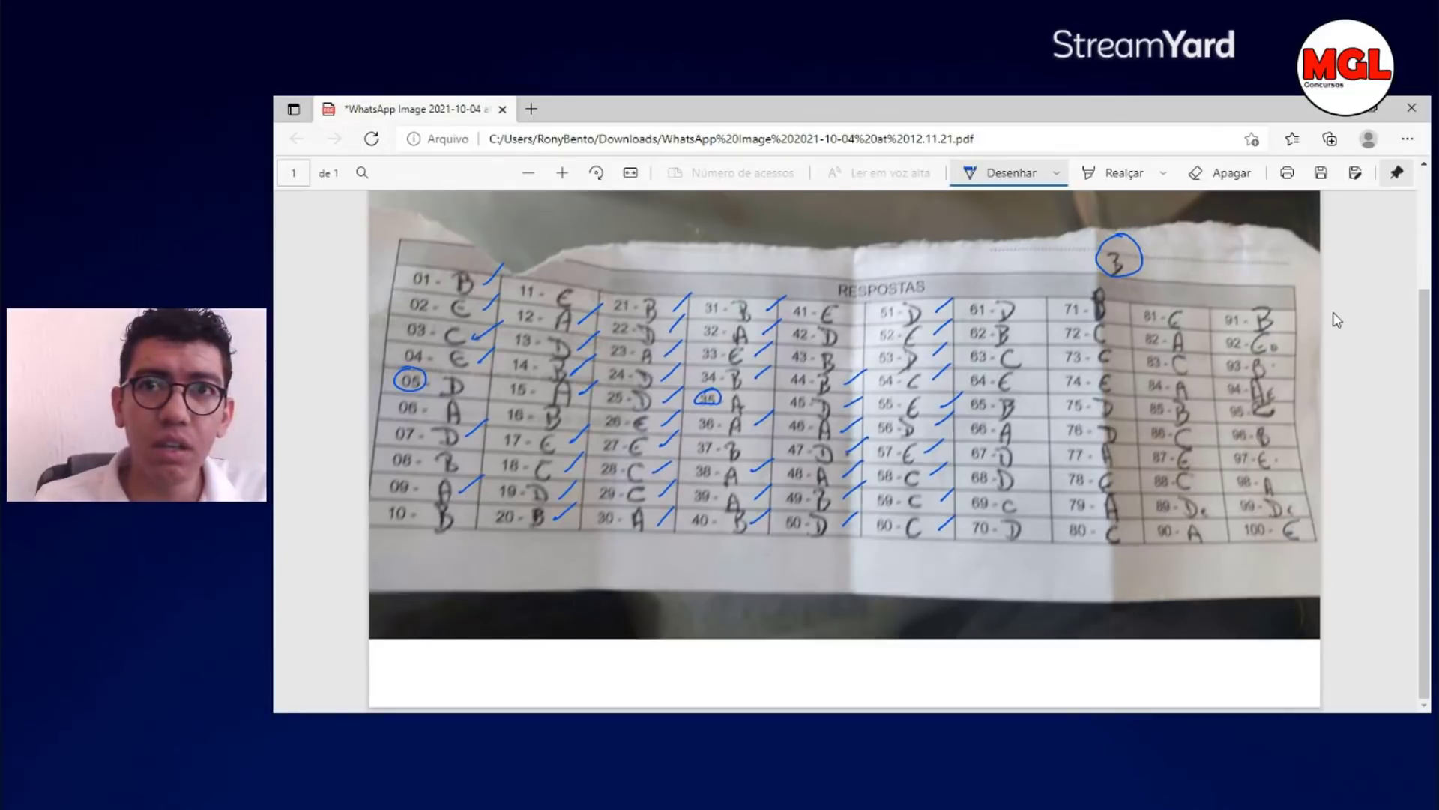
# - Tick answers 61 to 67 and 69 in the seventh column, and 71 to 73, 75, 76 and 78 to 80 in the eighth
pyautogui.moveTo(1029, 307)
pyautogui.mouseDown()
pyautogui.moveTo(1048, 293)
pyautogui.moveTo(1045, 443)
pyautogui.mouseUp()
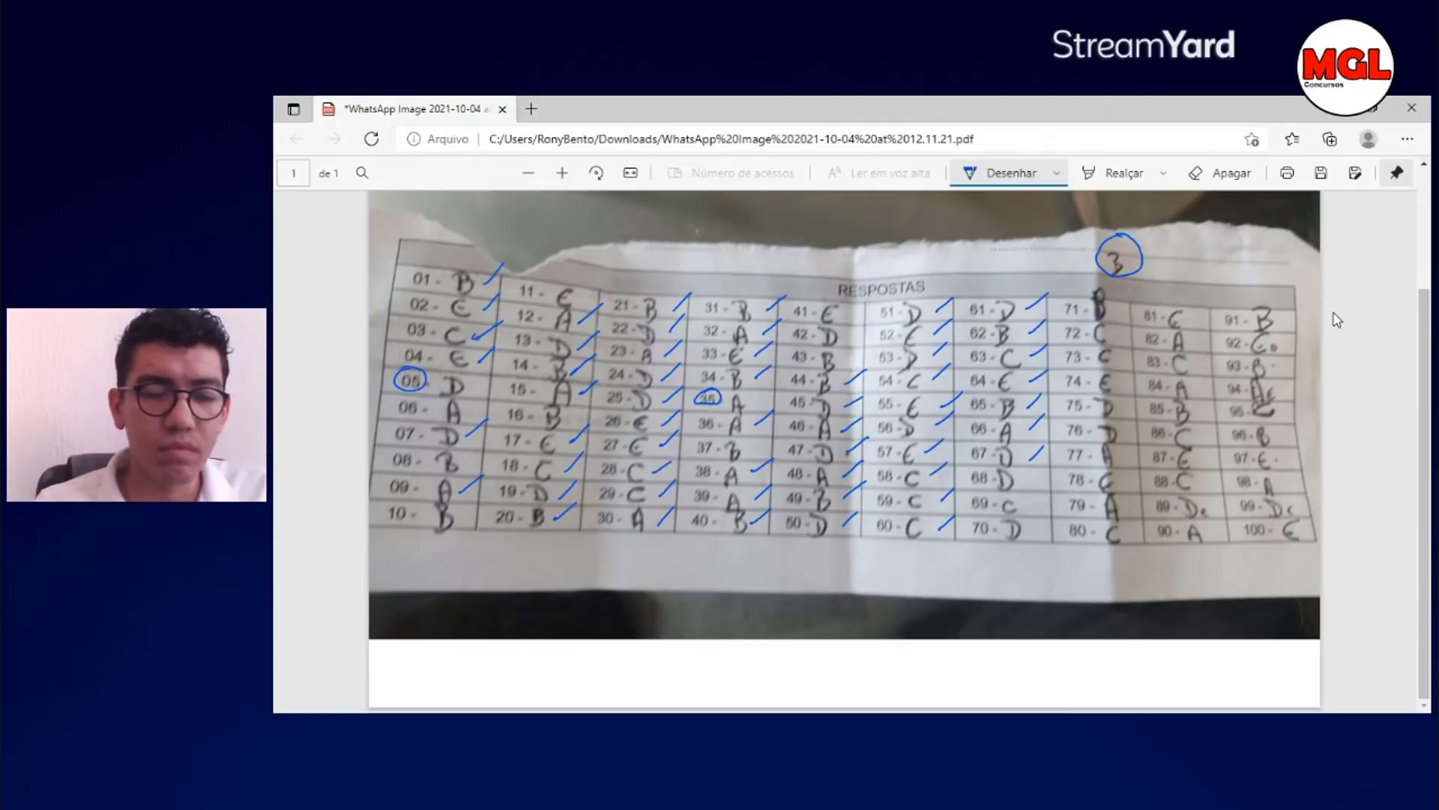
pyautogui.moveTo(1031, 504); pyautogui.dragTo(1049, 487)
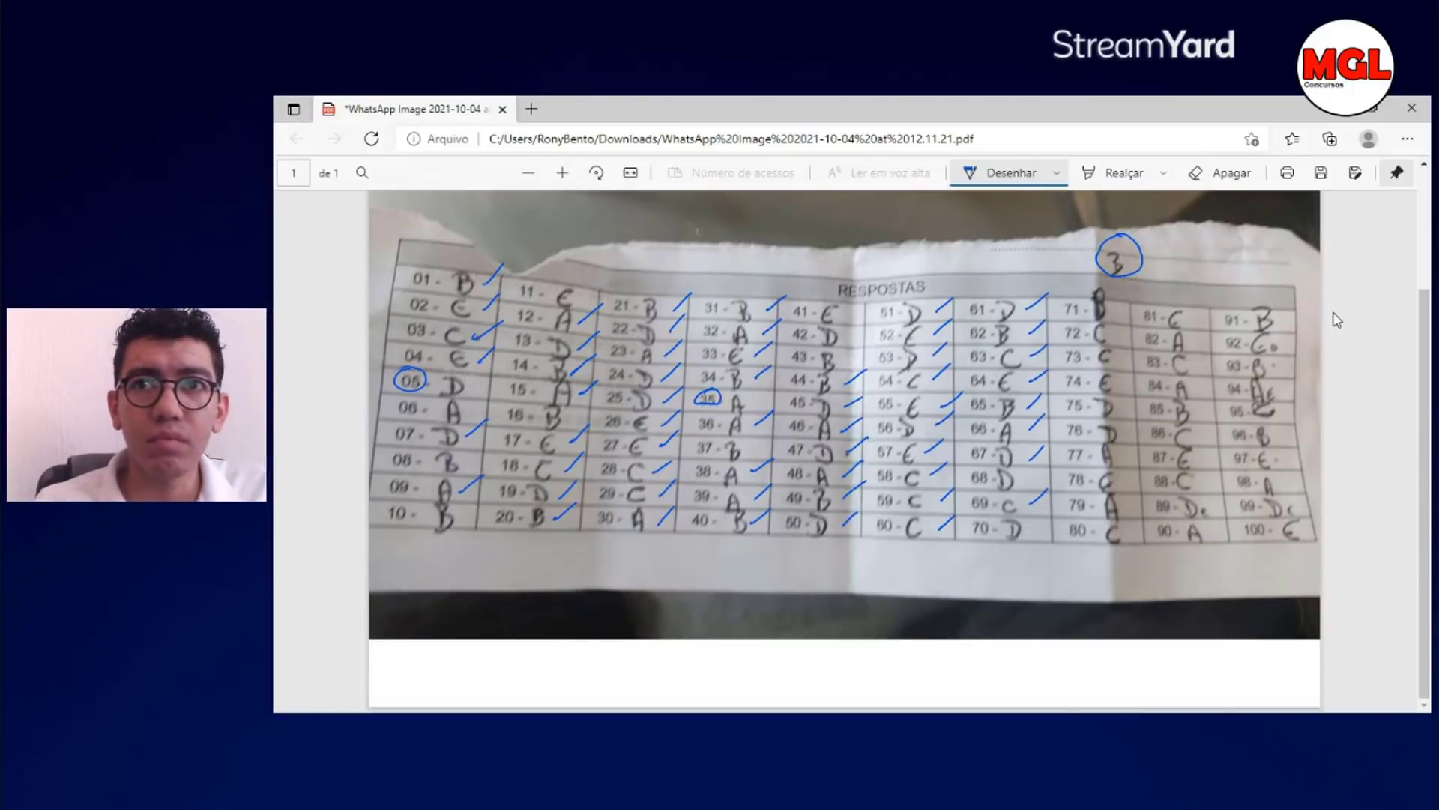
pyautogui.moveTo(1108, 318); pyautogui.dragTo(1128, 304)
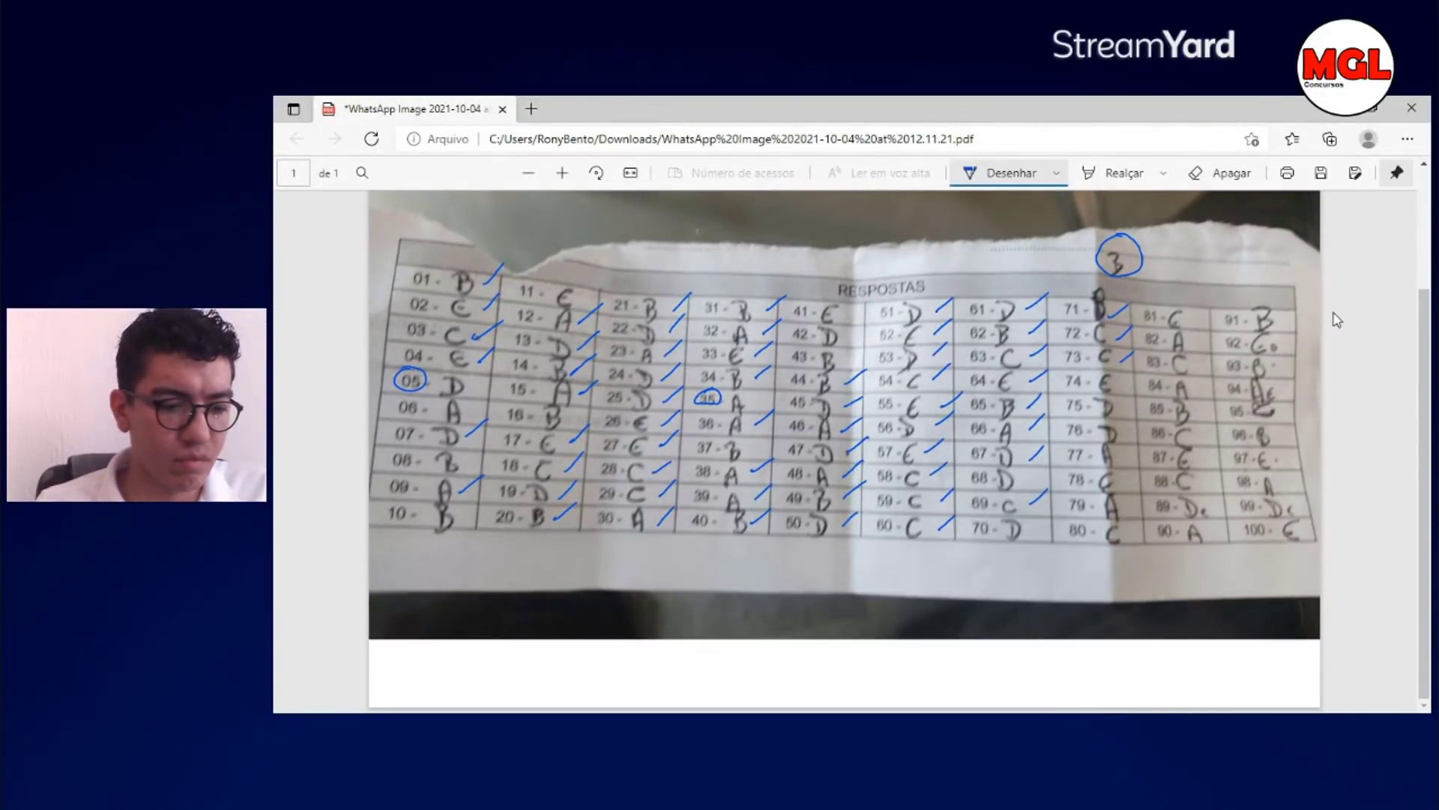
pyautogui.moveTo(1123, 407); pyautogui.dragTo(1142, 396)
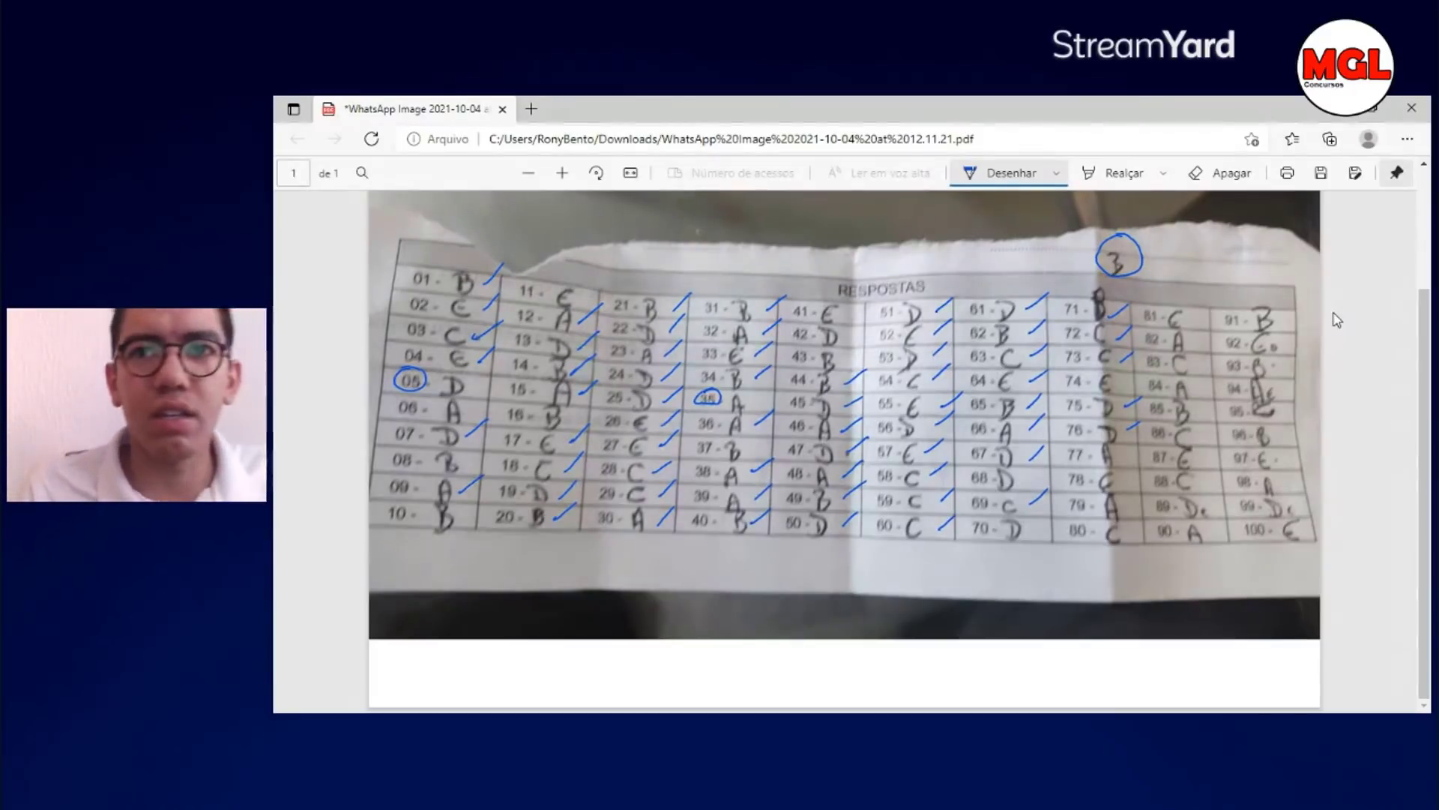
pyautogui.moveTo(1125, 480); pyautogui.dragTo(1141, 472)
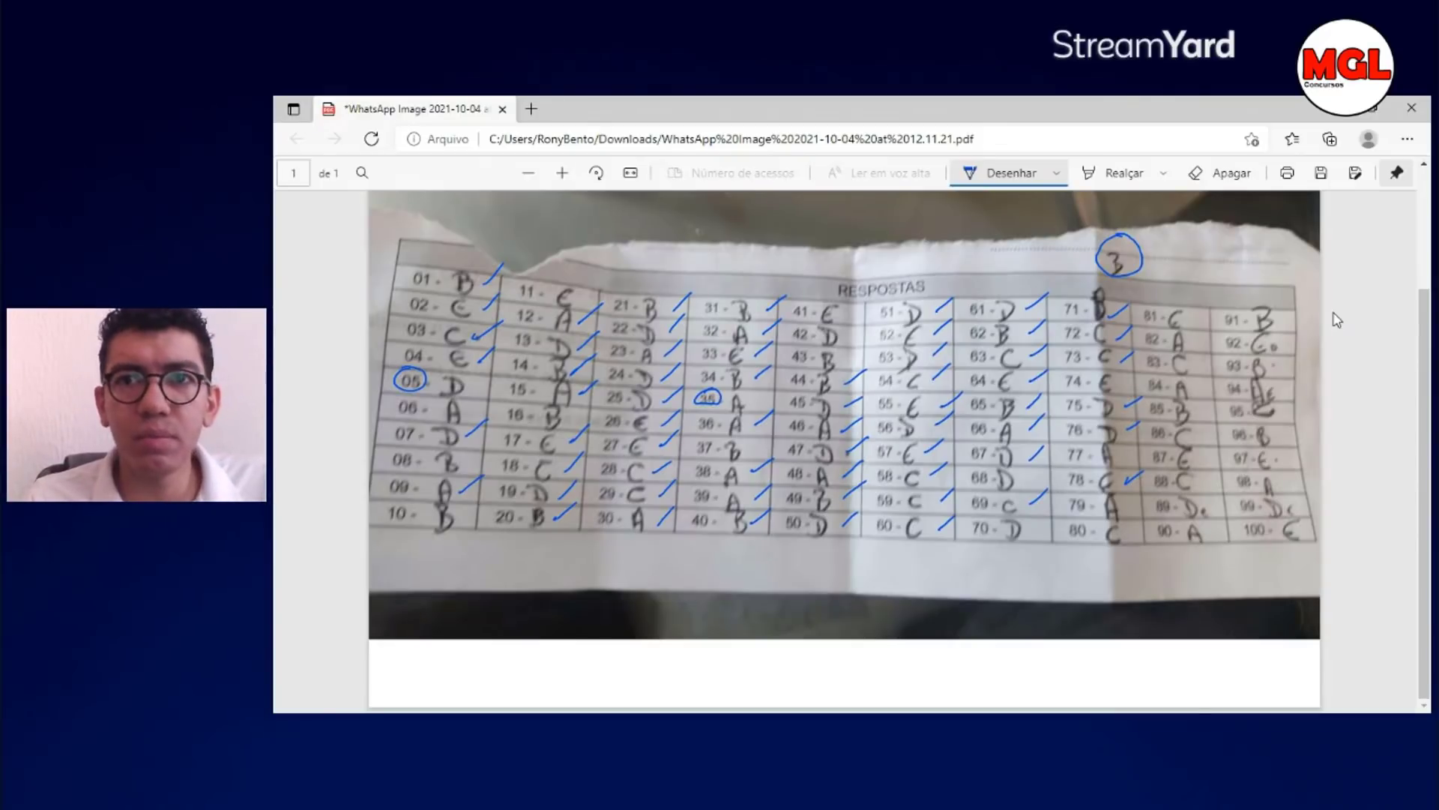
pyautogui.moveTo(1128, 508); pyautogui.dragTo(1148, 493)
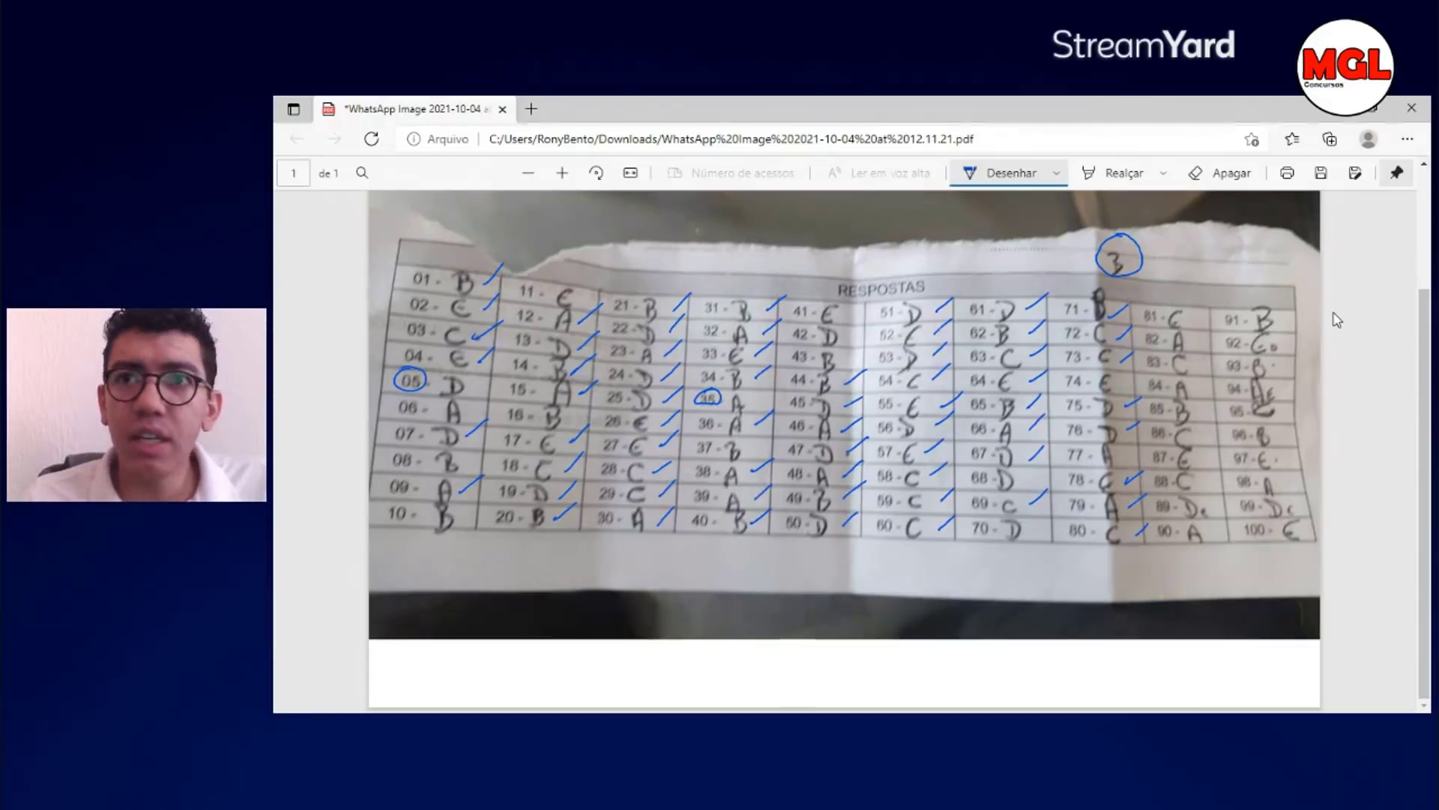
# - Tick answers 81, 82 and 85 to 90 in the ninth column of the answer table
pyautogui.moveTo(1198, 315); pyautogui.dragTo(1213, 300)
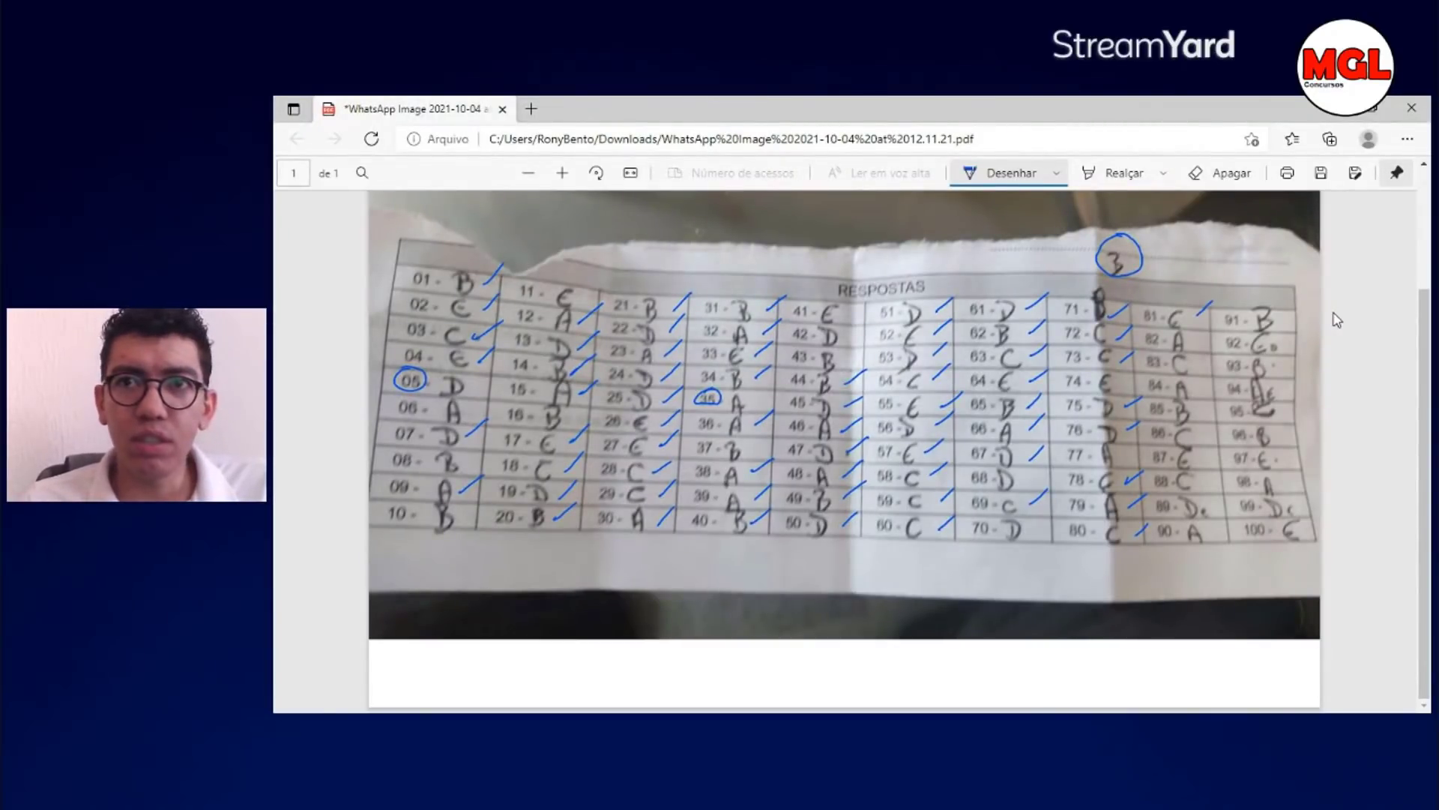
pyautogui.moveTo(1196, 339); pyautogui.dragTo(1212, 332)
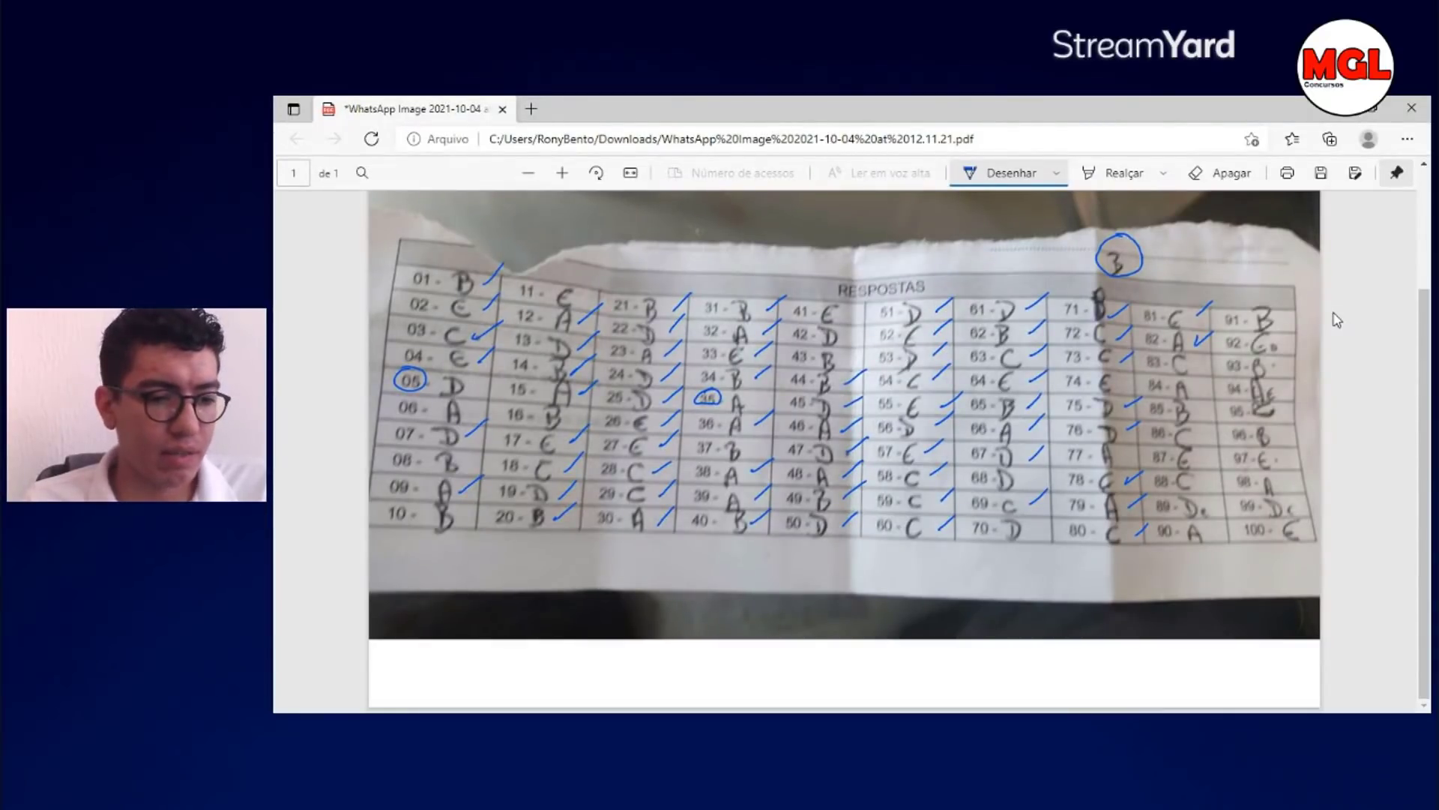
pyautogui.moveTo(1202, 409)
pyautogui.mouseDown()
pyautogui.moveTo(1216, 398)
pyautogui.moveTo(1217, 423)
pyautogui.mouseUp()
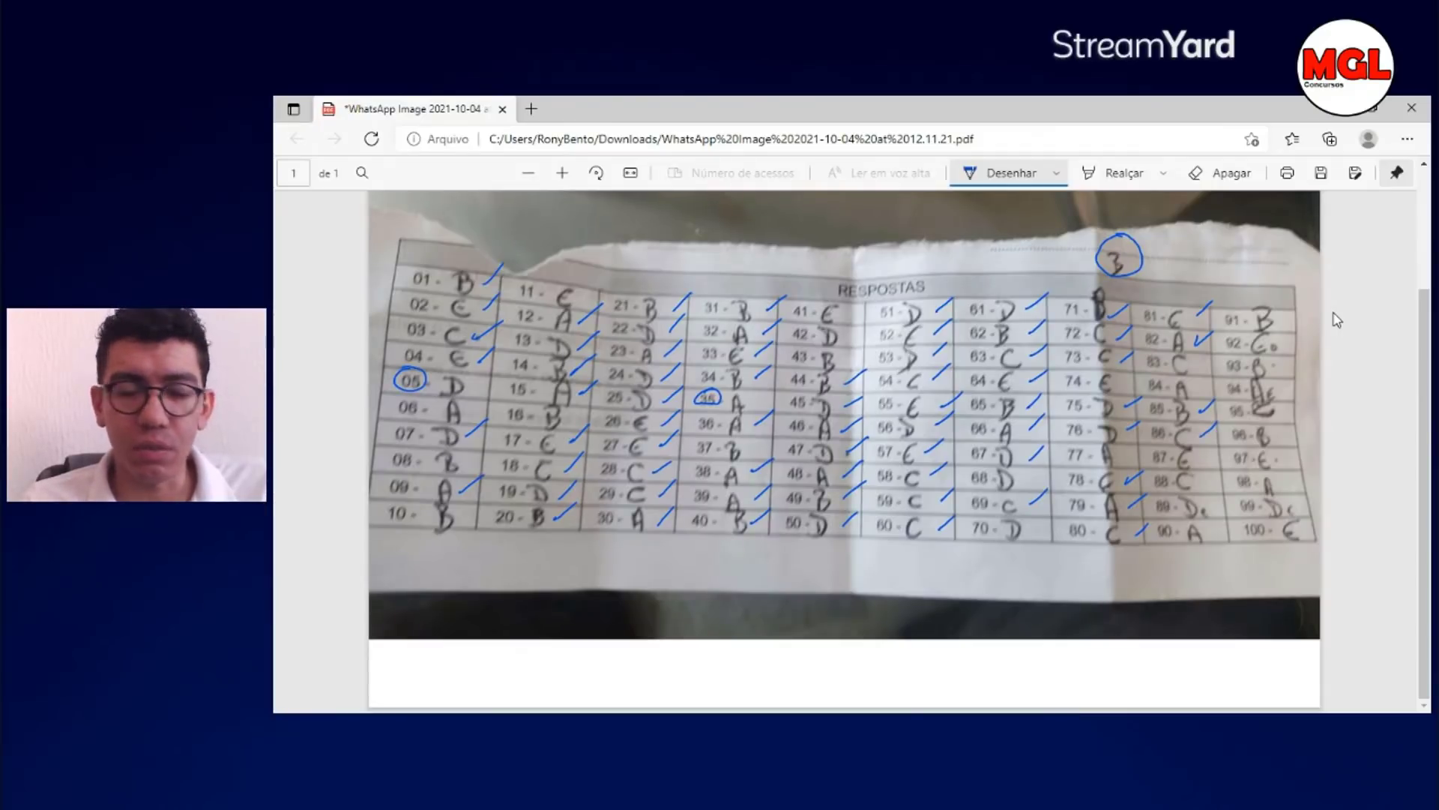
pyautogui.moveTo(1200, 459); pyautogui.dragTo(1217, 442)
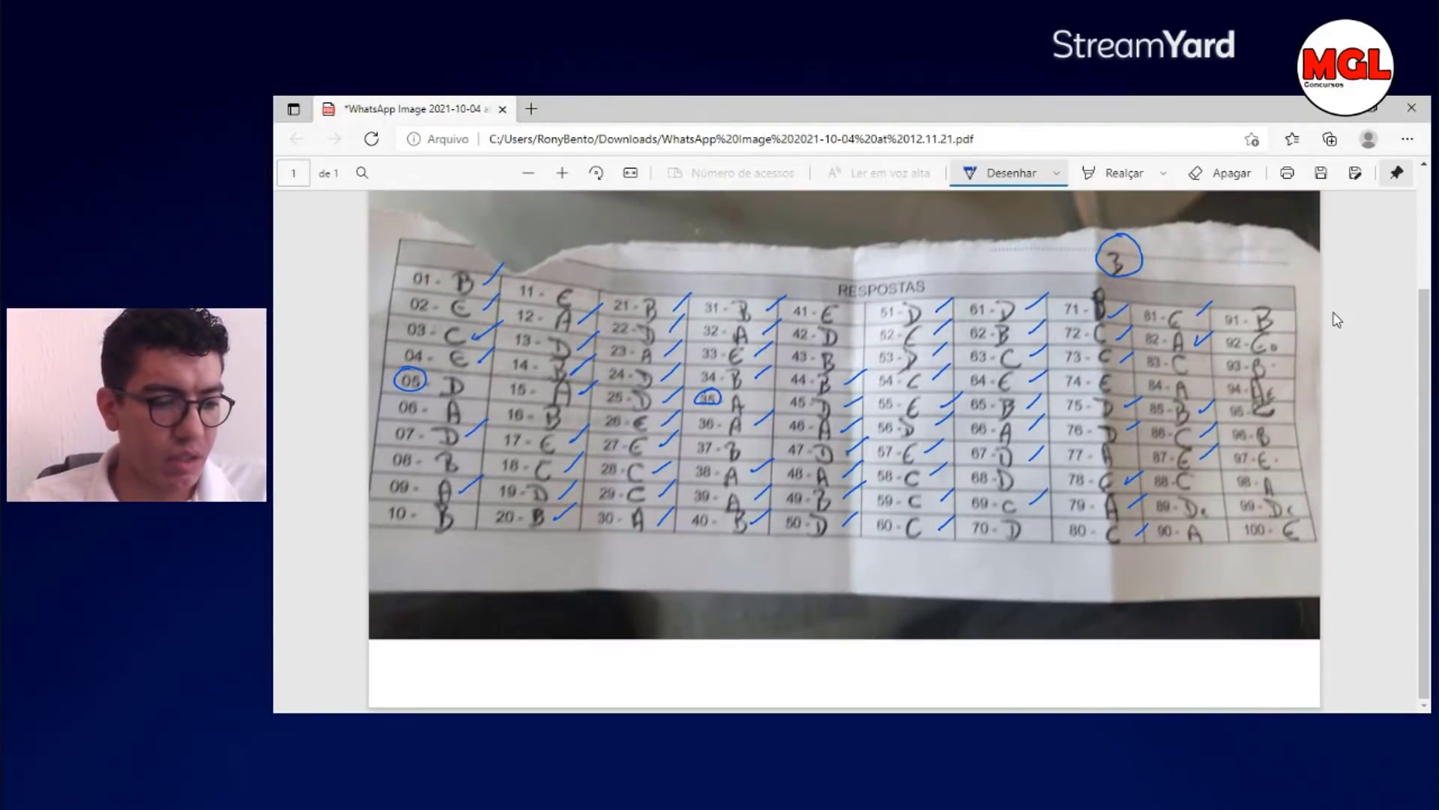
pyautogui.moveTo(1202, 477); pyautogui.dragTo(1218, 462)
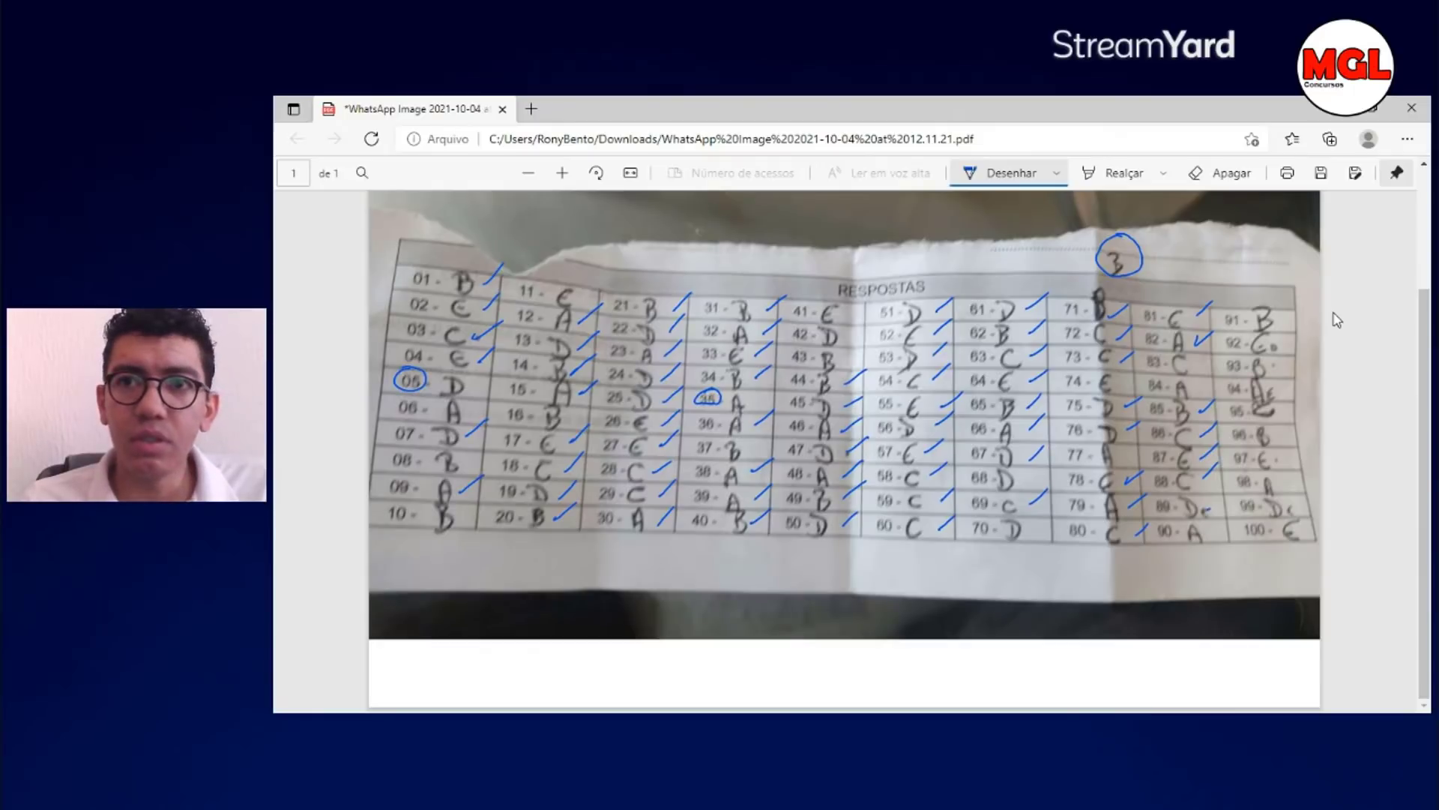
pyautogui.moveTo(1208, 509)
pyautogui.mouseDown()
pyautogui.moveTo(1223, 489)
pyautogui.moveTo(1223, 515)
pyautogui.mouseUp()
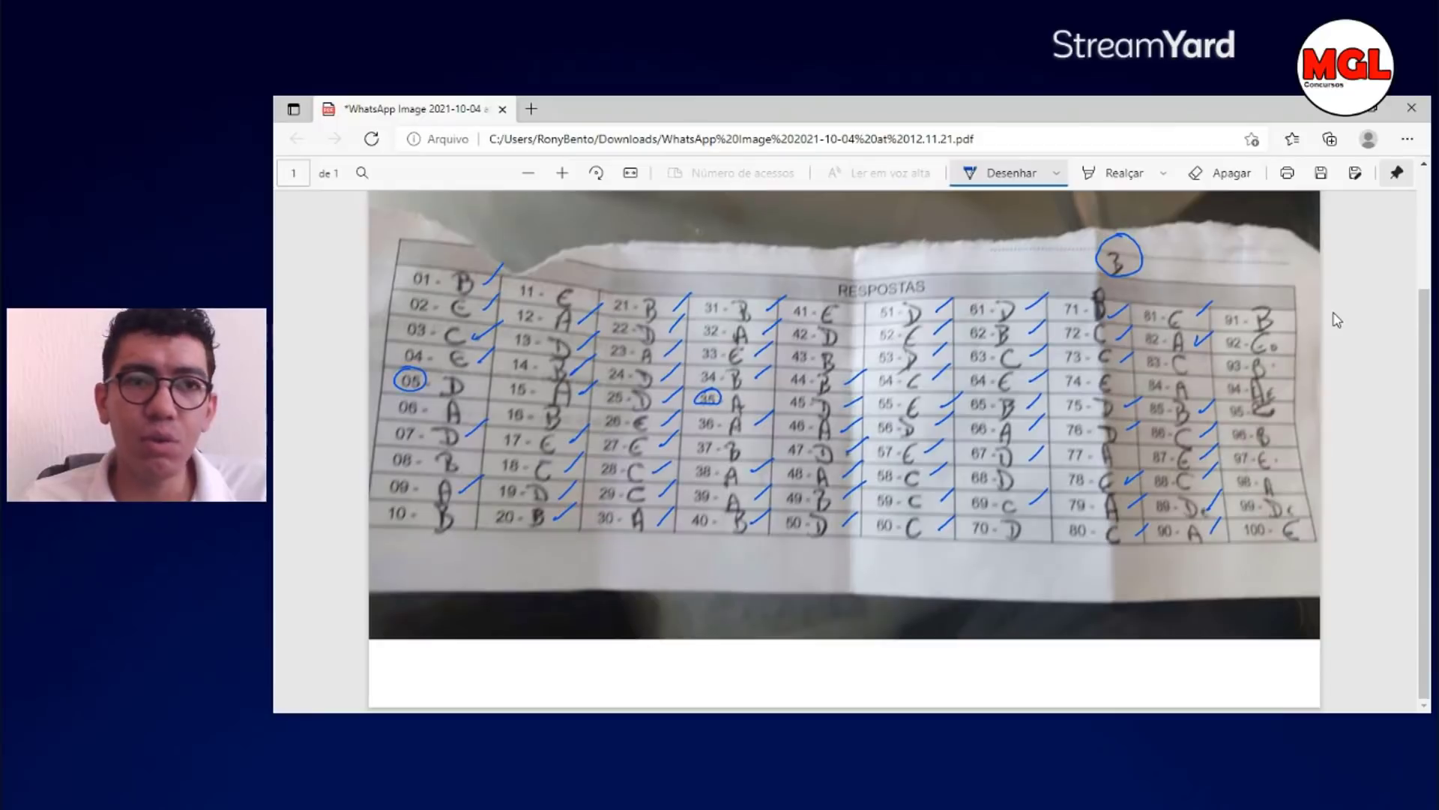
# - Tick answers 91, 93, 96, 97, 99 and 100 in the tenth column, and draw a small circle beside answer 92
pyautogui.moveTo(1279, 324); pyautogui.dragTo(1312, 304)
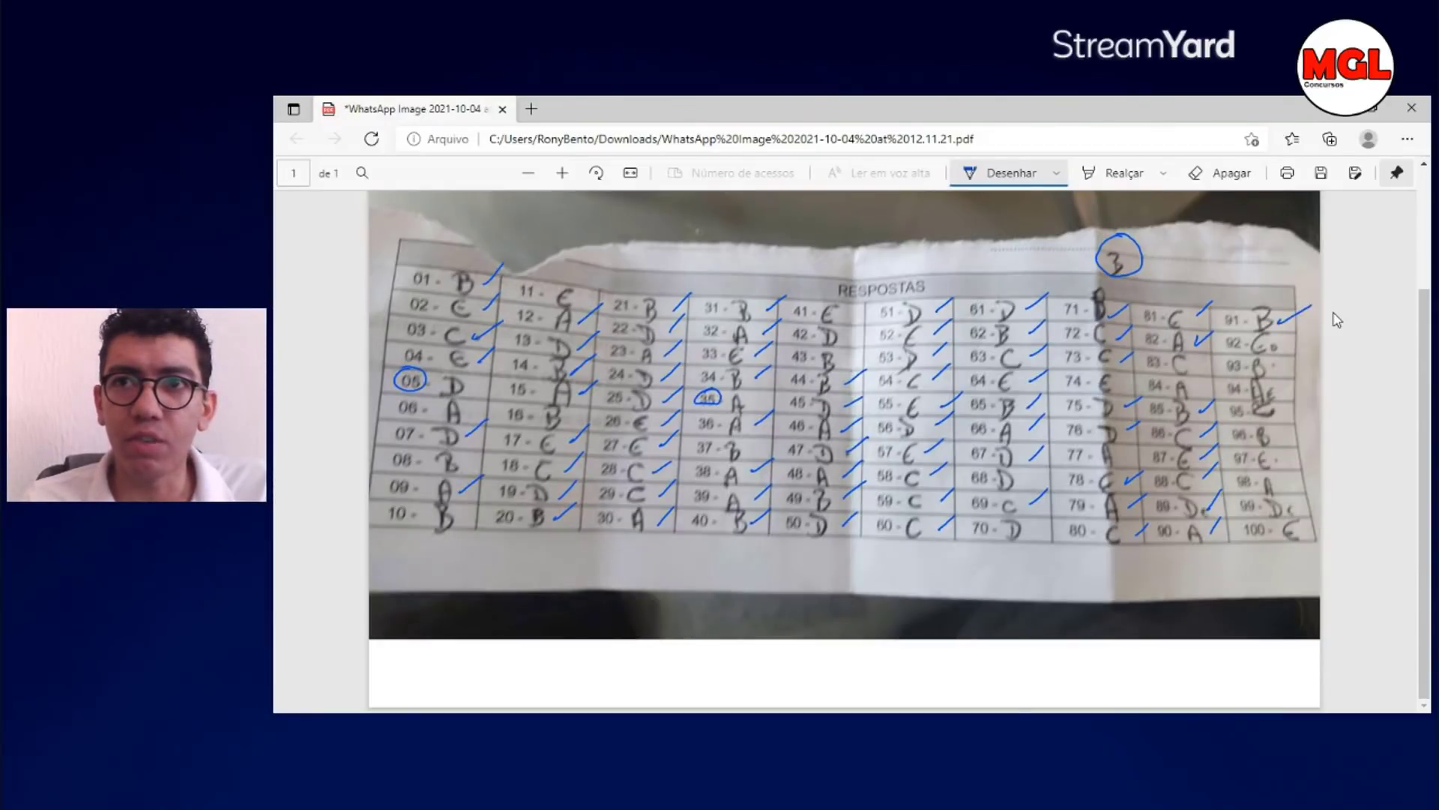
pyautogui.moveTo(1277, 343); pyautogui.dragTo(1273, 343)
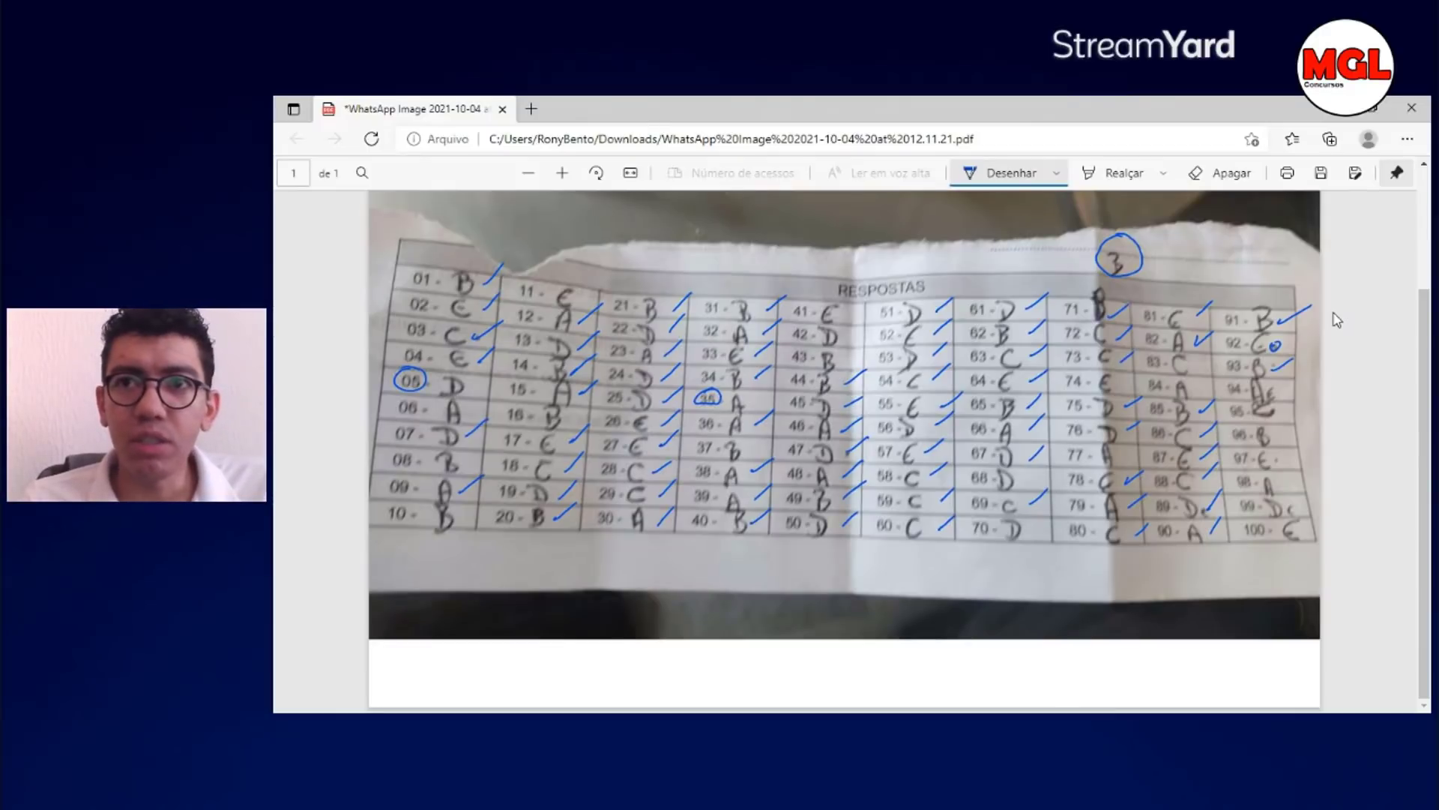
pyautogui.moveTo(1278, 435)
pyautogui.mouseDown()
pyautogui.moveTo(1297, 419)
pyautogui.moveTo(1297, 438)
pyautogui.mouseUp()
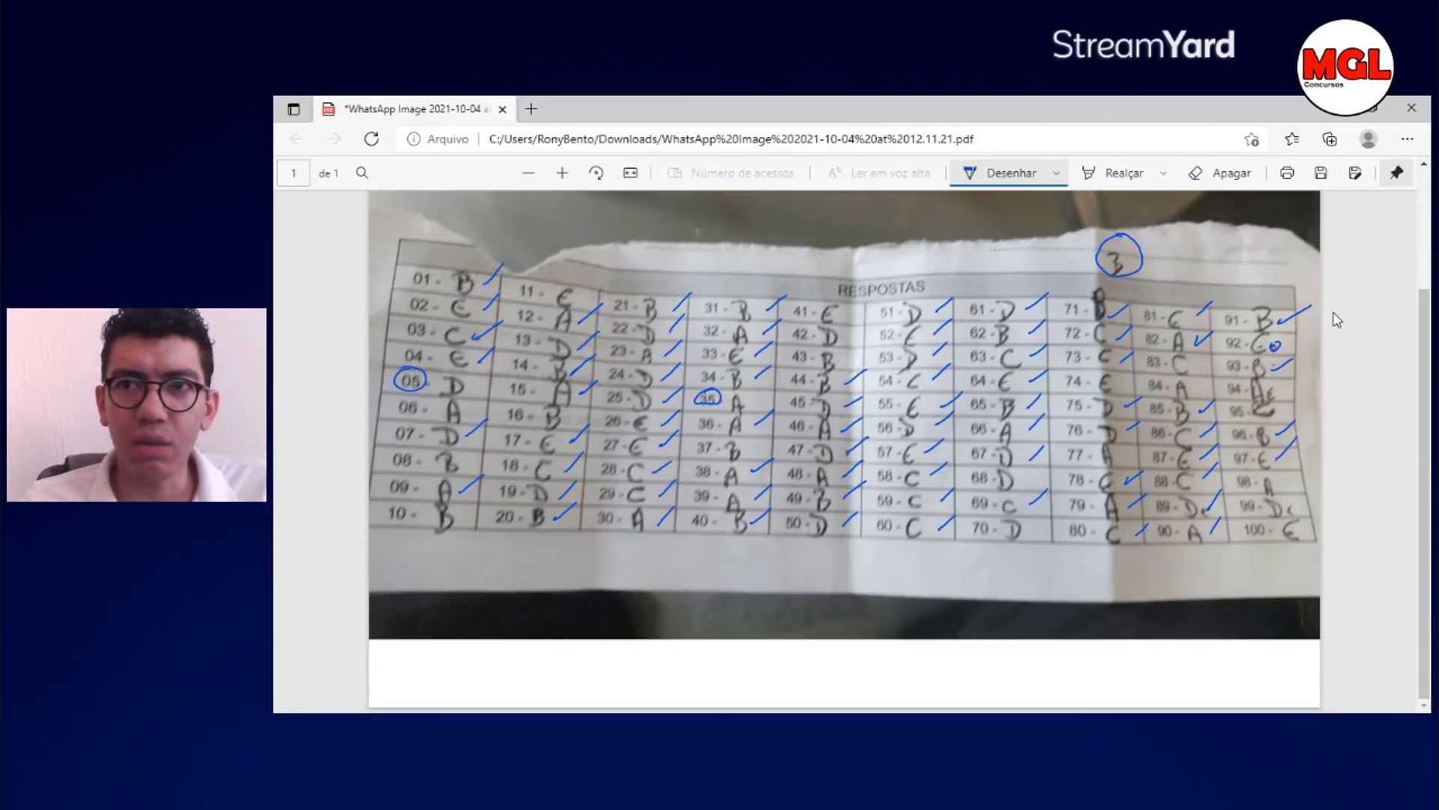
pyautogui.moveTo(1291, 510); pyautogui.dragTo(1312, 487)
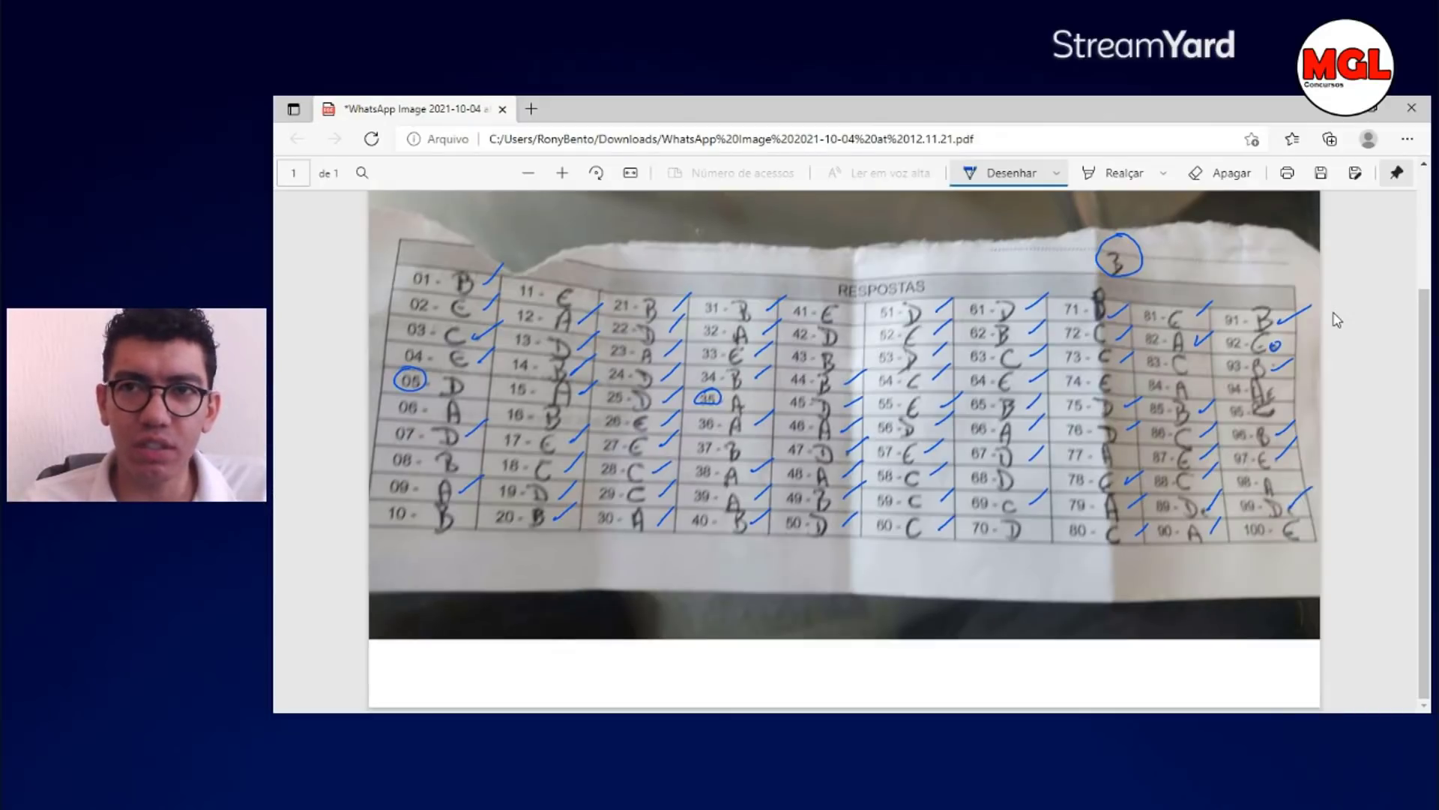
pyautogui.moveTo(1302, 533); pyautogui.dragTo(1318, 515)
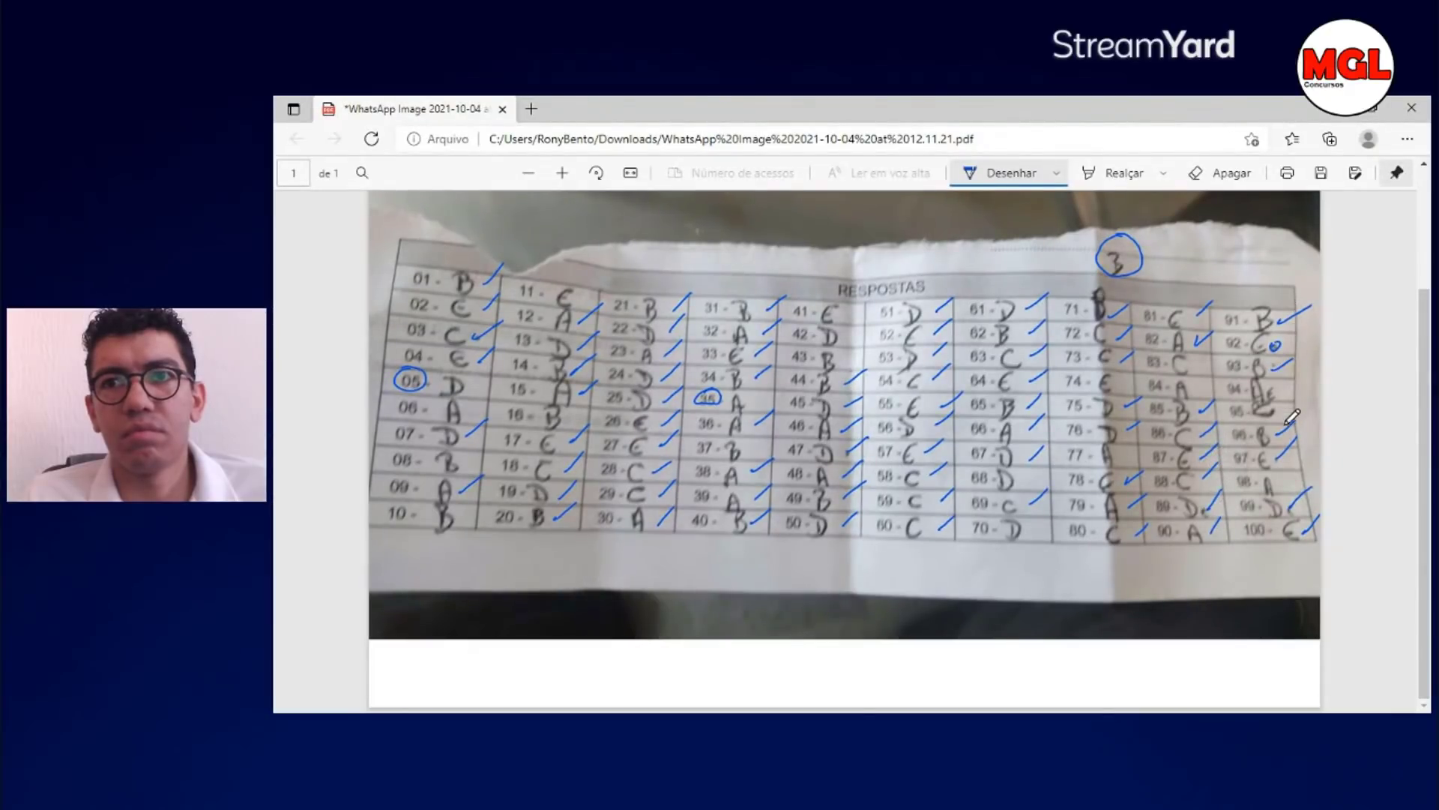
pyautogui.scroll(1, 1350, 461)
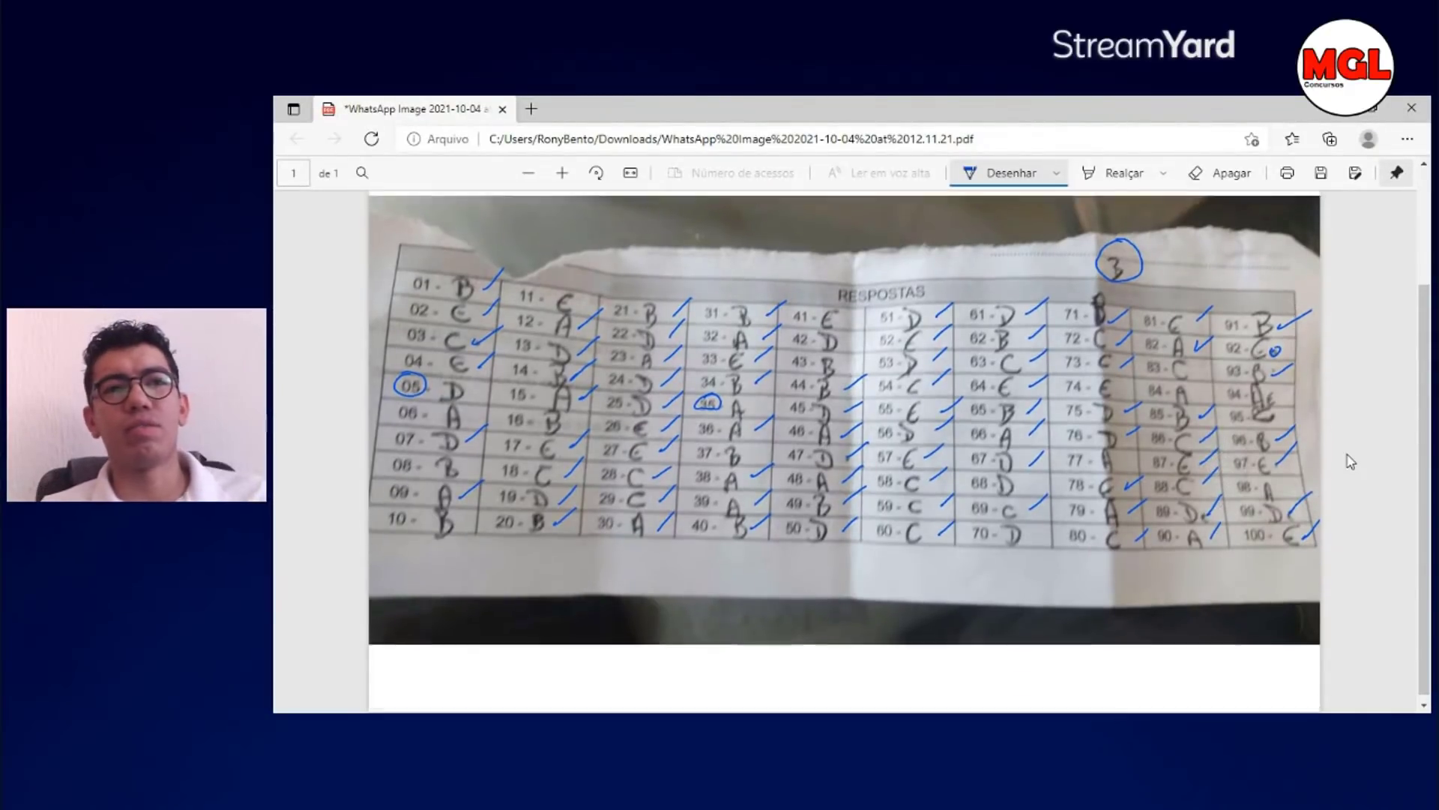
pyautogui.scroll(2, 1347, 442)
pyautogui.scroll(-2, 1344, 428)
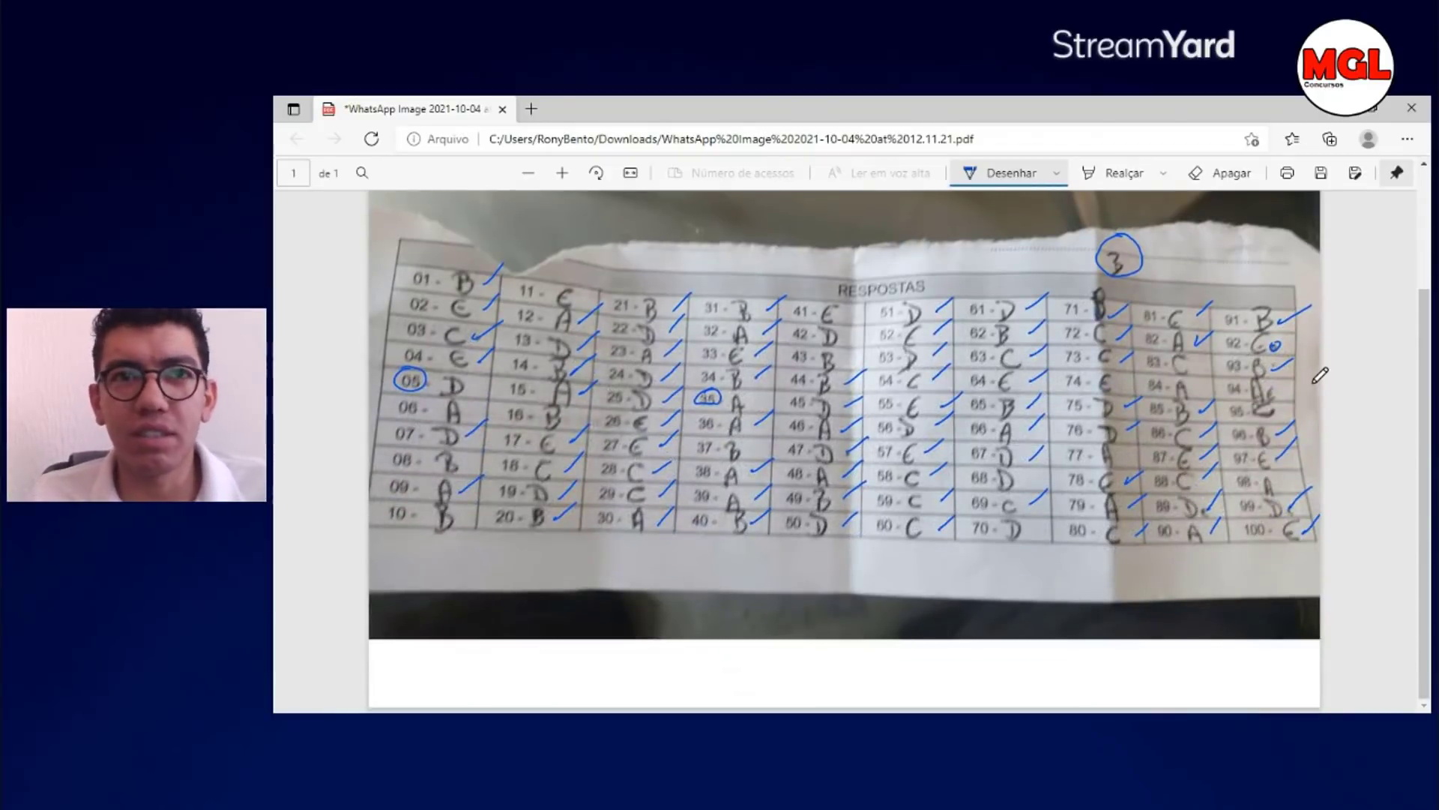